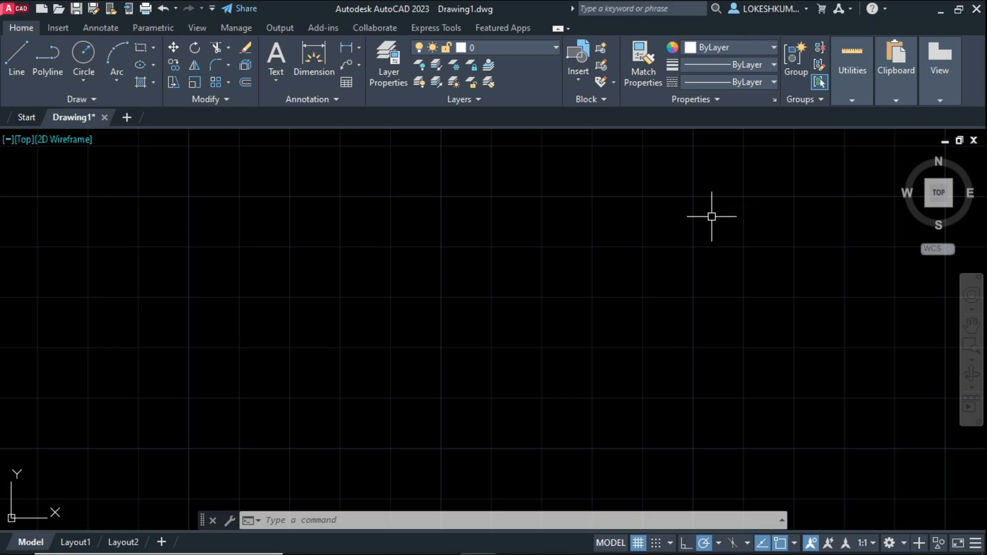
click(546, 184)
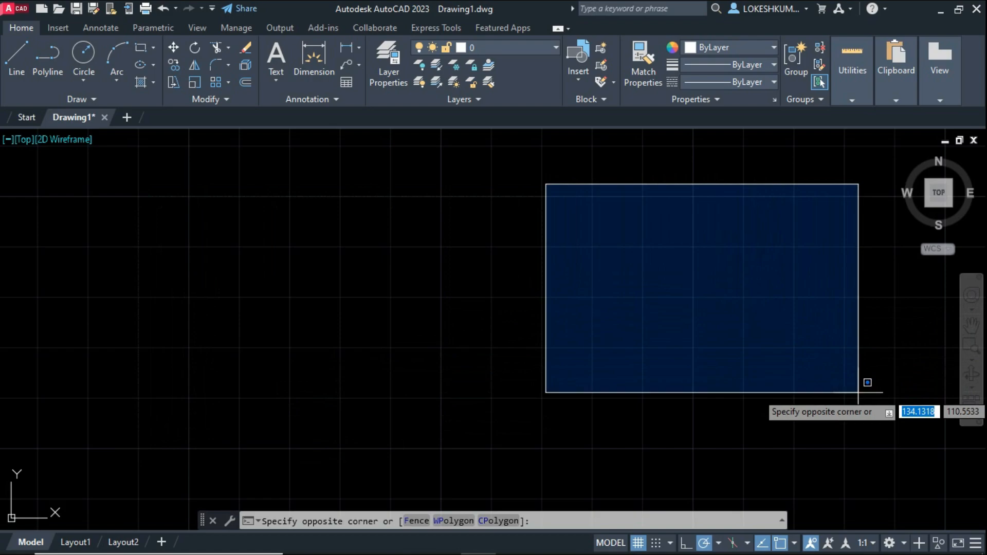
key(Escape)
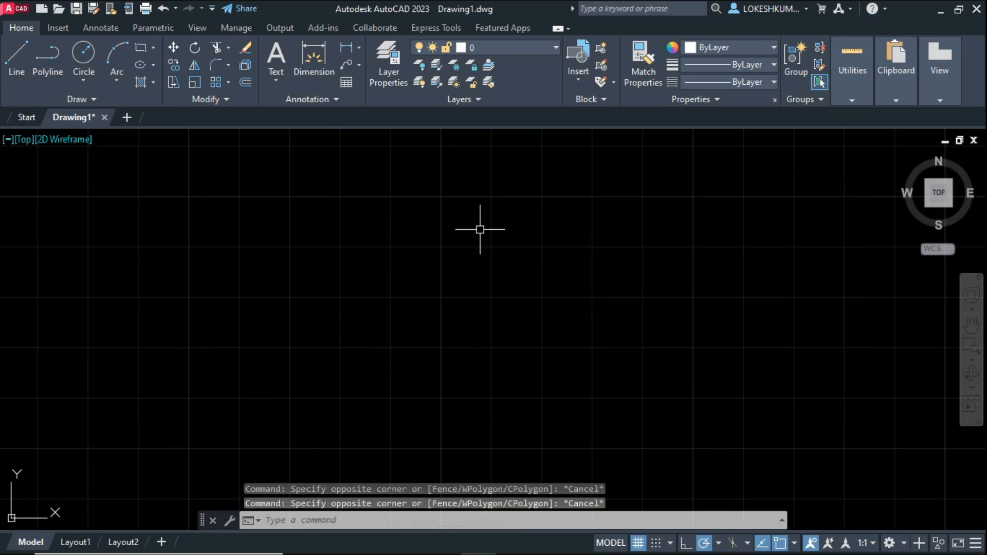
click(425, 173)
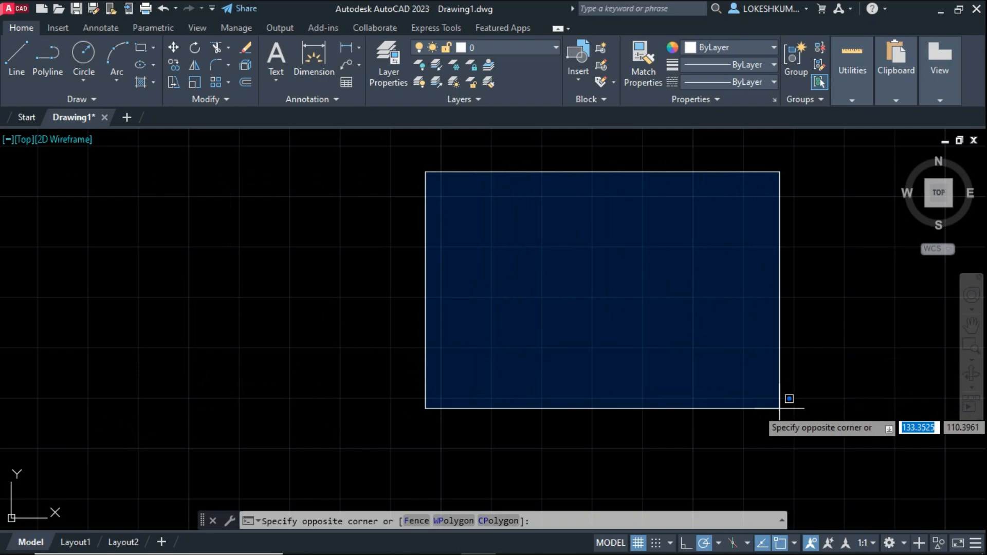
key(Escape)
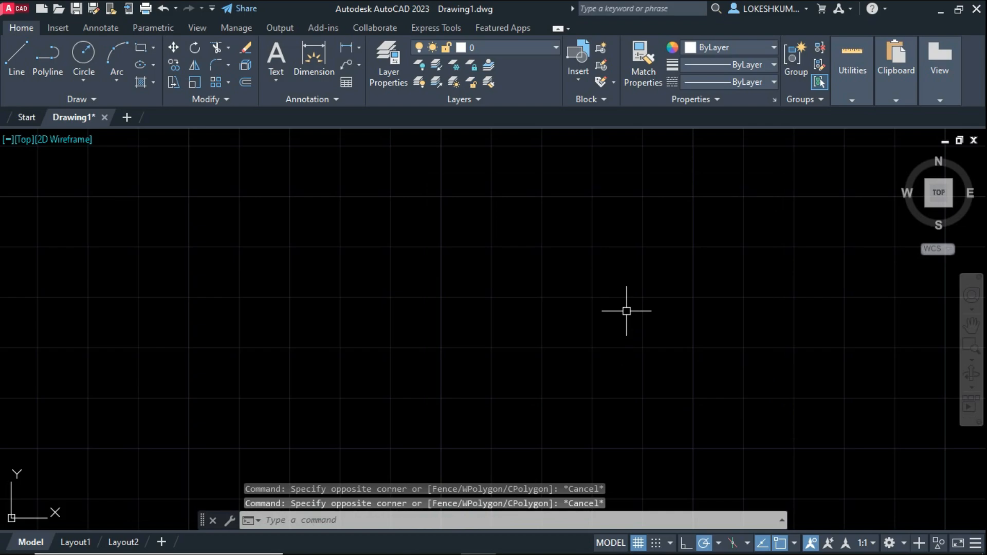
Draw three separate rectangles of different sizes across the upper-left and central drawing area.
text(rec)
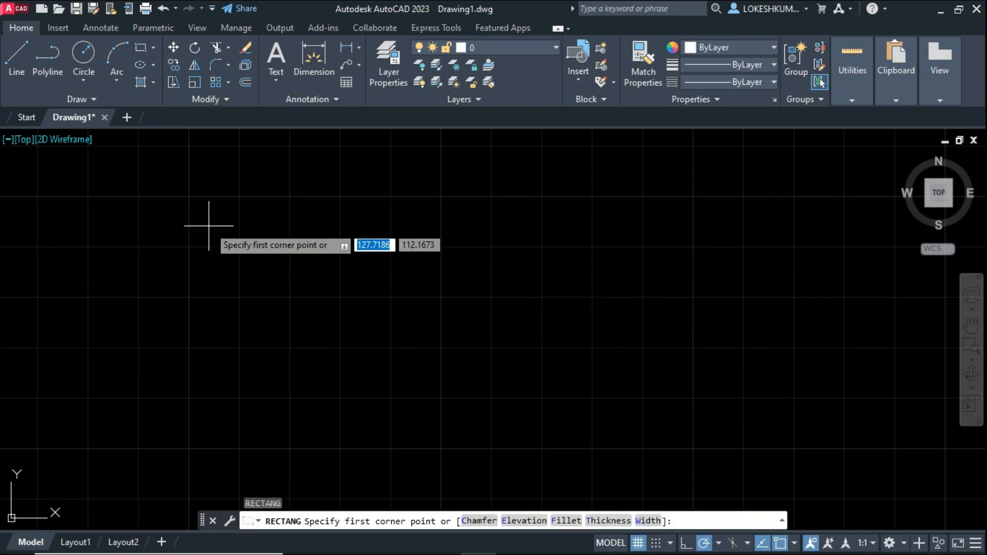
click(180, 218)
click(247, 263)
key(Return)
click(348, 311)
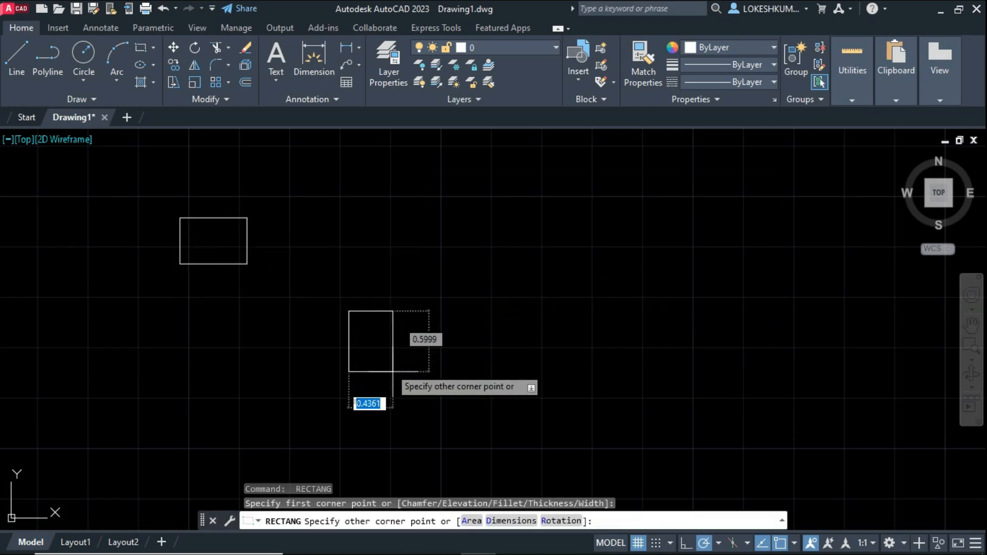
click(402, 385)
key(Return)
click(424, 251)
click(466, 299)
Draw three more rectangles: a small upright one right of centre, a large wide one below it, and a wide one at the lower left.
key(Return)
click(580, 204)
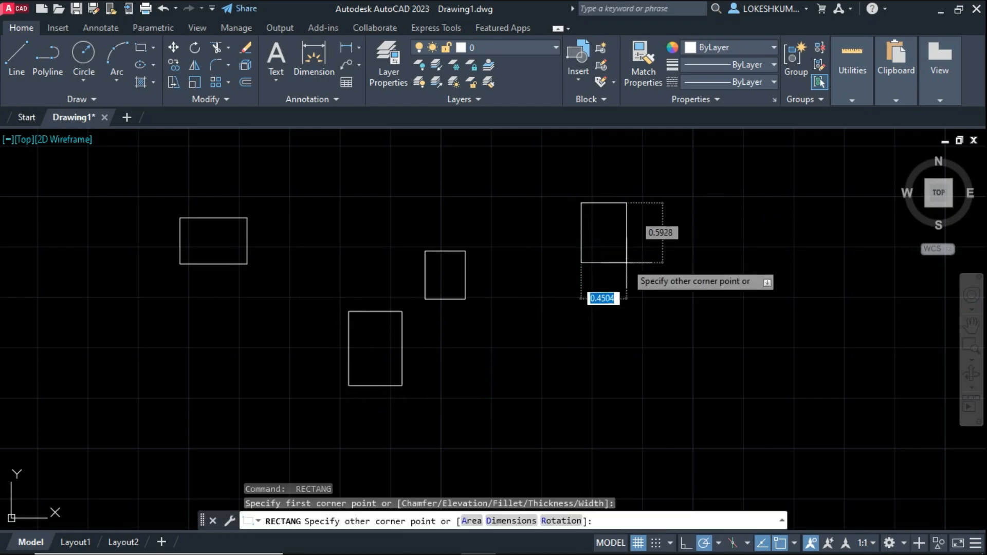
click(626, 263)
key(Return)
click(544, 347)
click(655, 428)
key(Return)
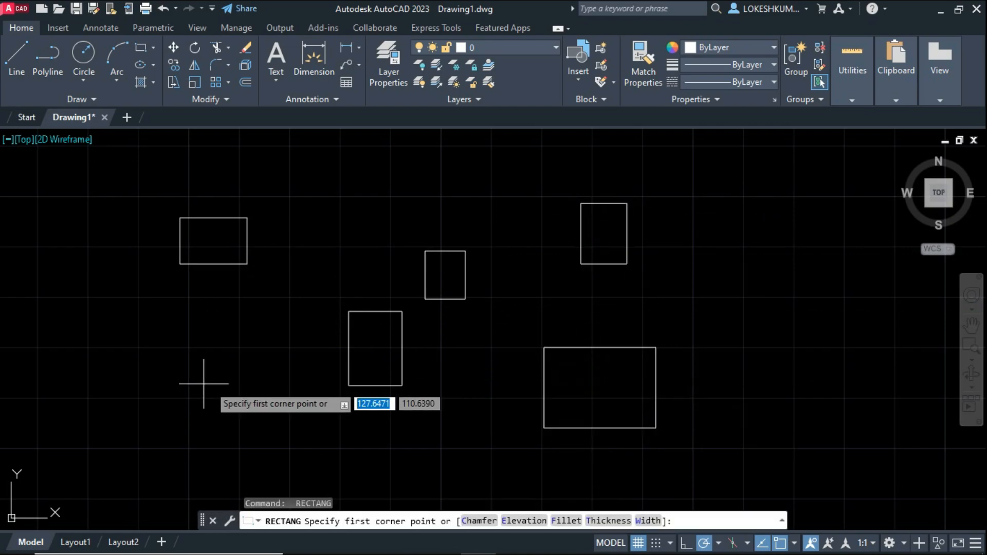
click(162, 374)
click(243, 433)
Add three further rectangles and eight circles of varied sizes spread among the existing rectangles.
key(Return)
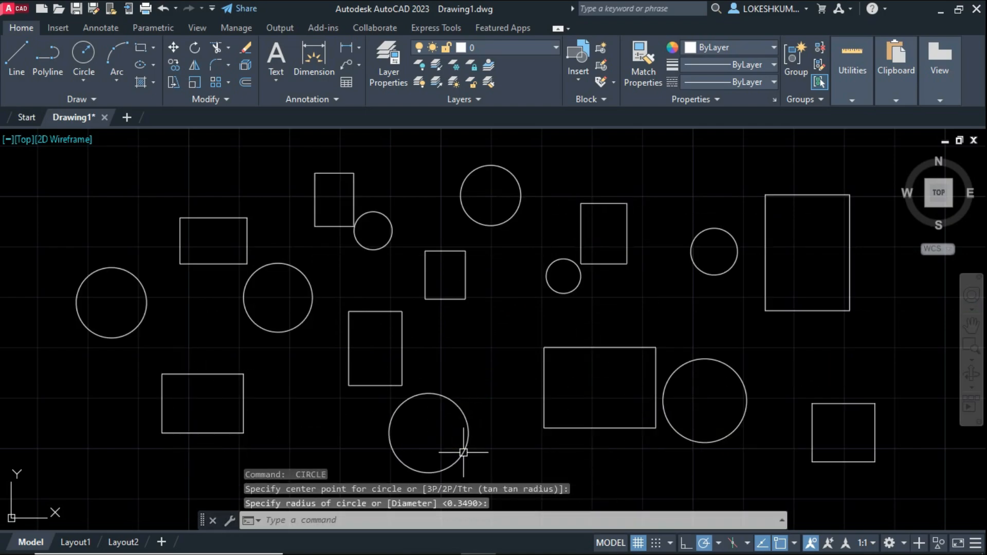
click(465, 451)
key(Return)
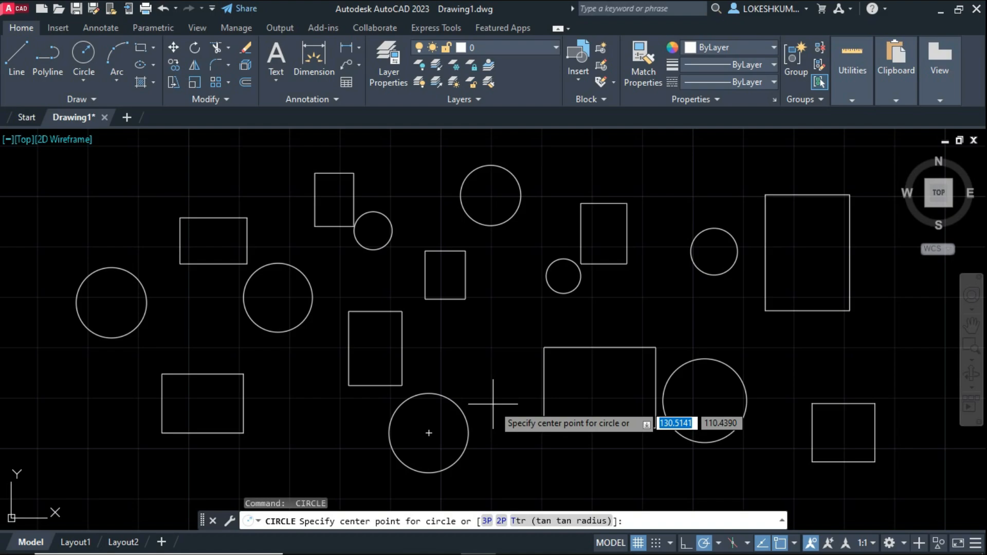
key(Escape)
Draw a vertical line beside the large wide rectangle and a horizontal line above its right end.
text(l)
key(Return)
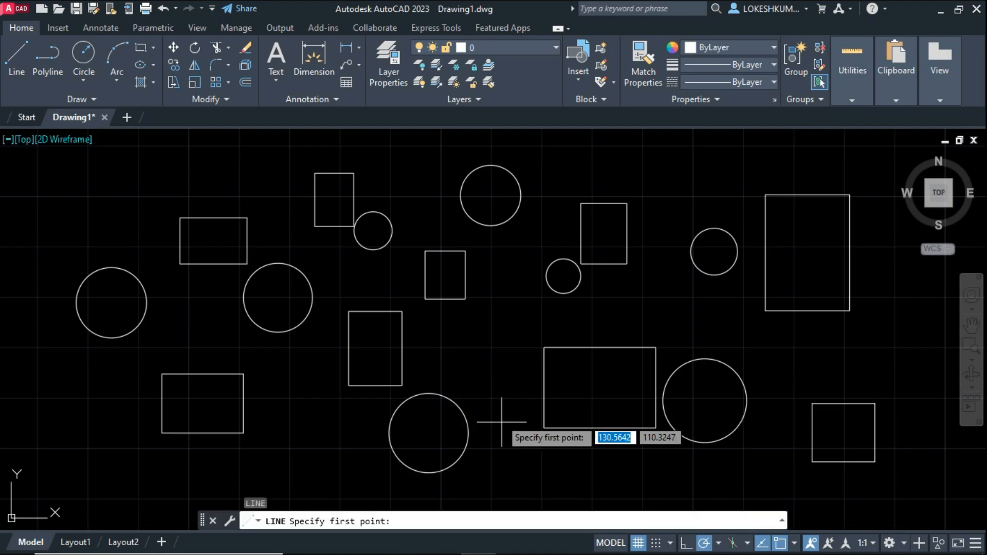
click(511, 450)
click(512, 378)
key(Return)
click(626, 315)
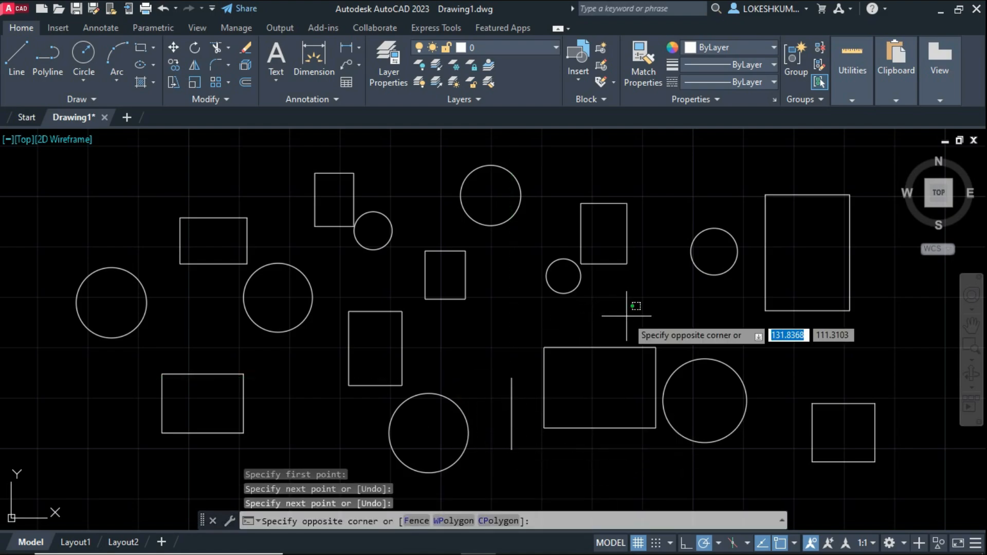
click(667, 308)
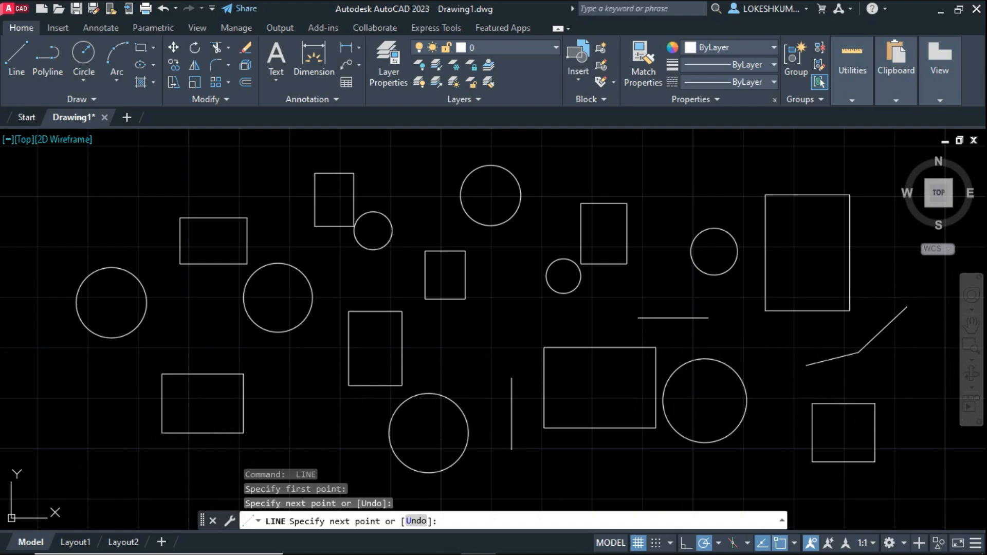
Draw a two-segment line below the tall rectangle on the right and a slanted line at the lower left.
click(806, 365)
key(Return)
key(Return)
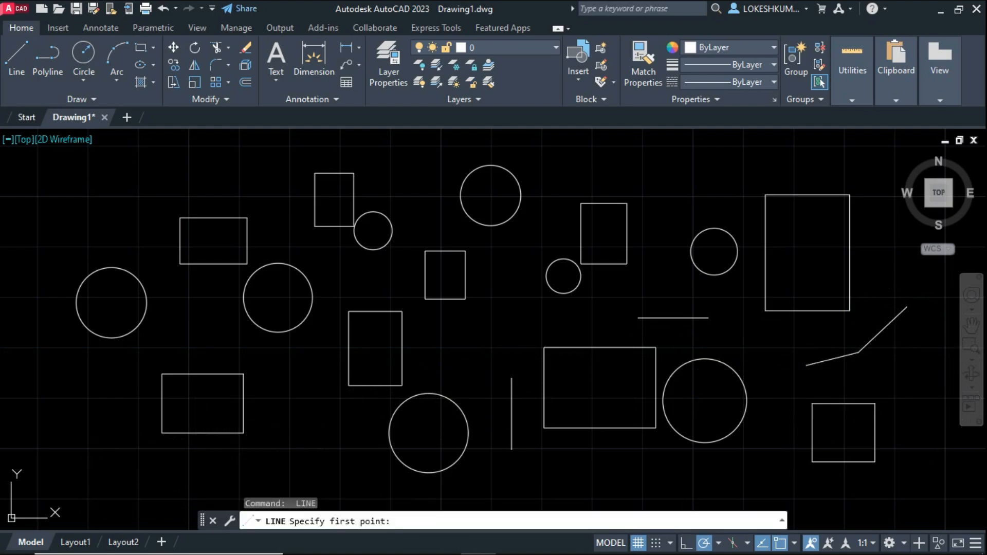
click(92, 489)
click(60, 406)
key(Escape)
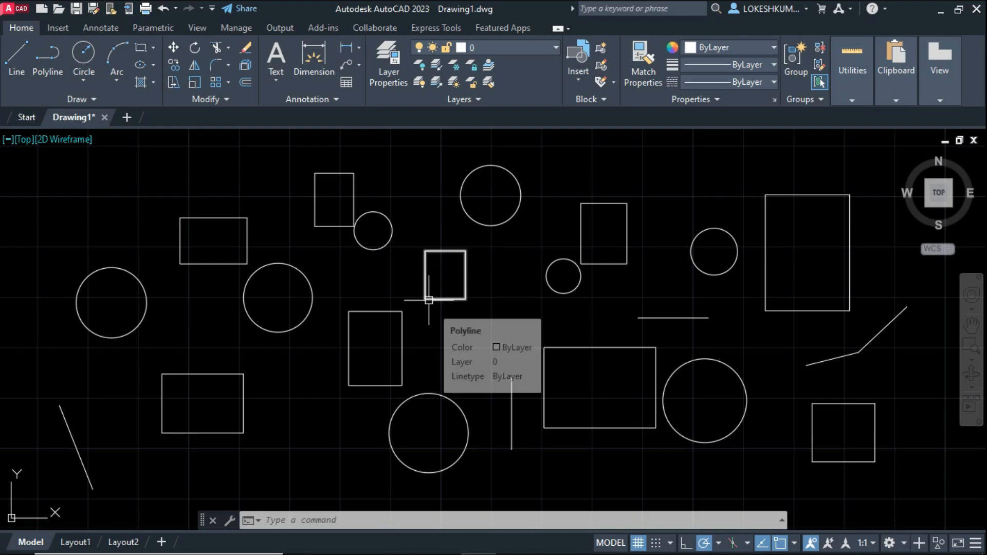
Copy the two central rectangles, chosen with a window selection, to the upper right and upper left, and undo the copies.
click(179, 64)
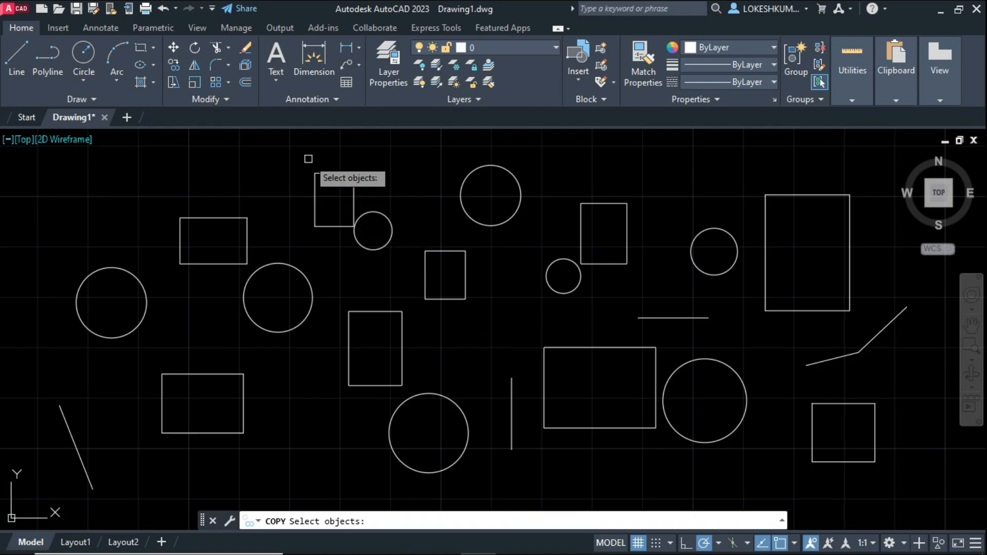
click(327, 155)
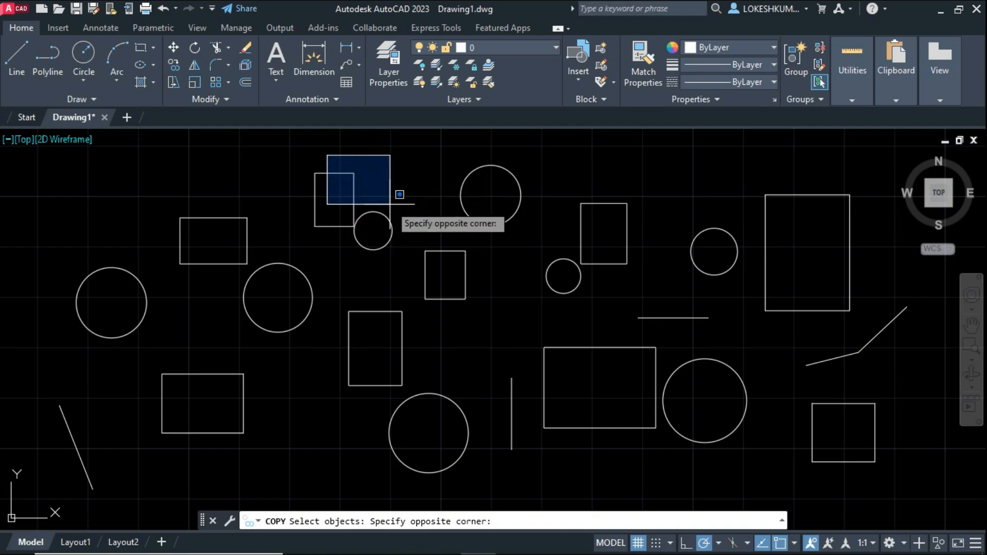
key(Escape)
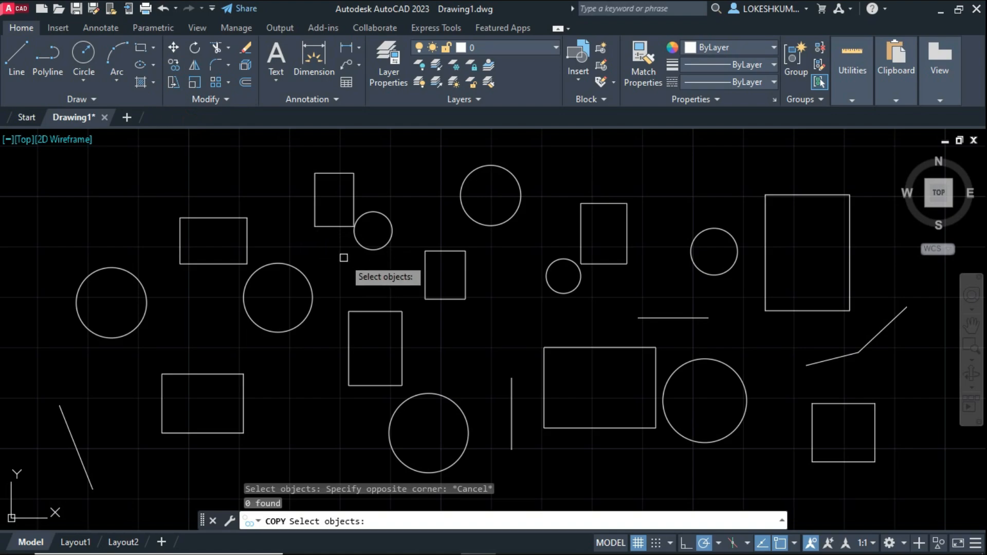
click(333, 239)
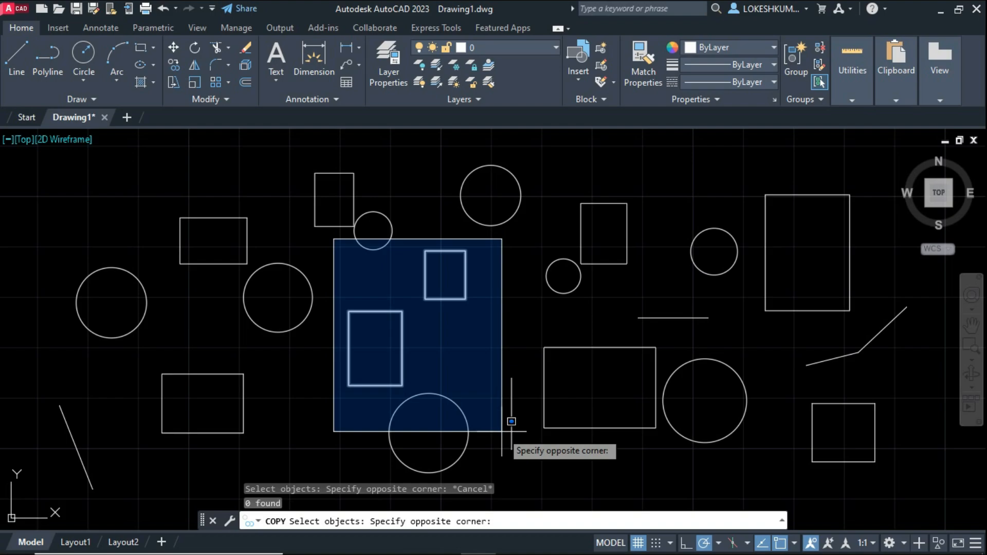
click(512, 421)
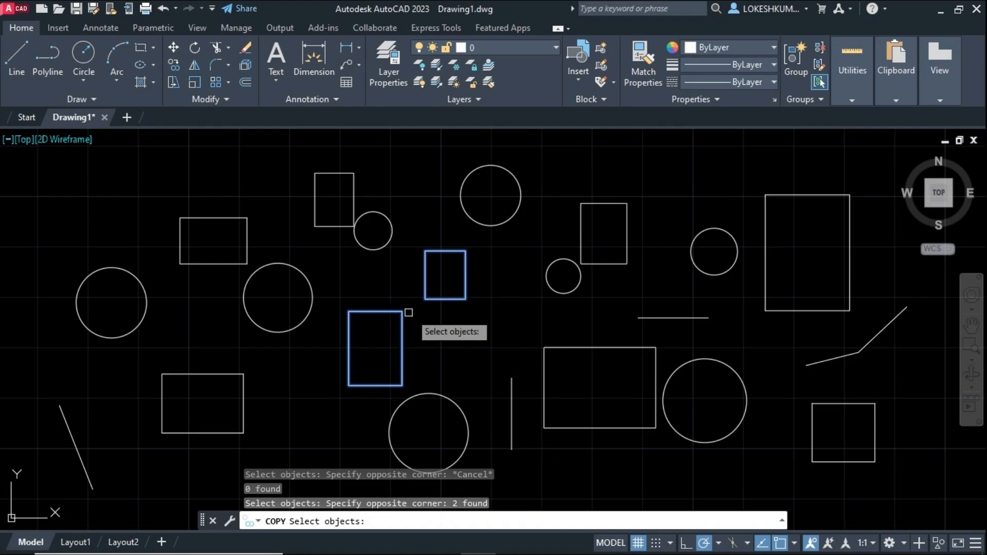
key(Return)
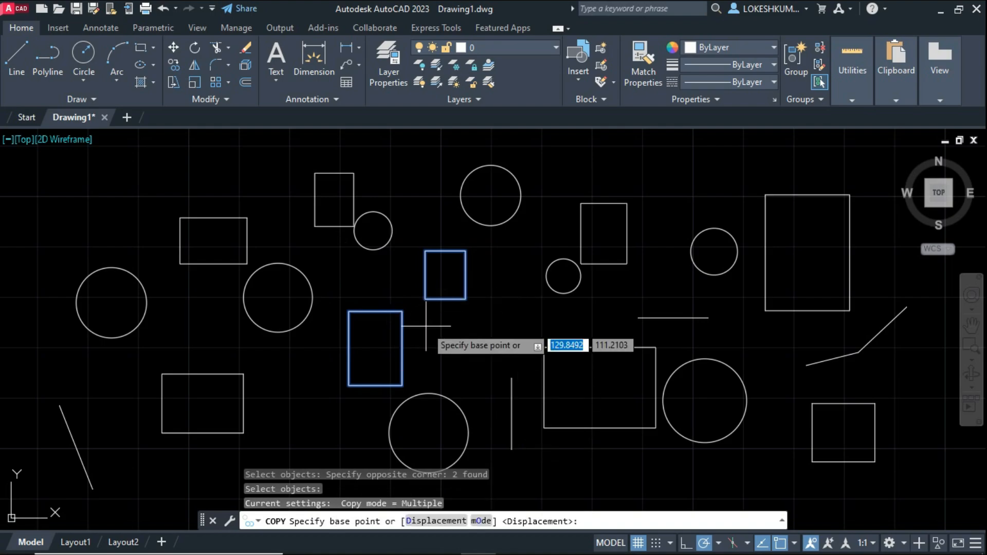
click(402, 311)
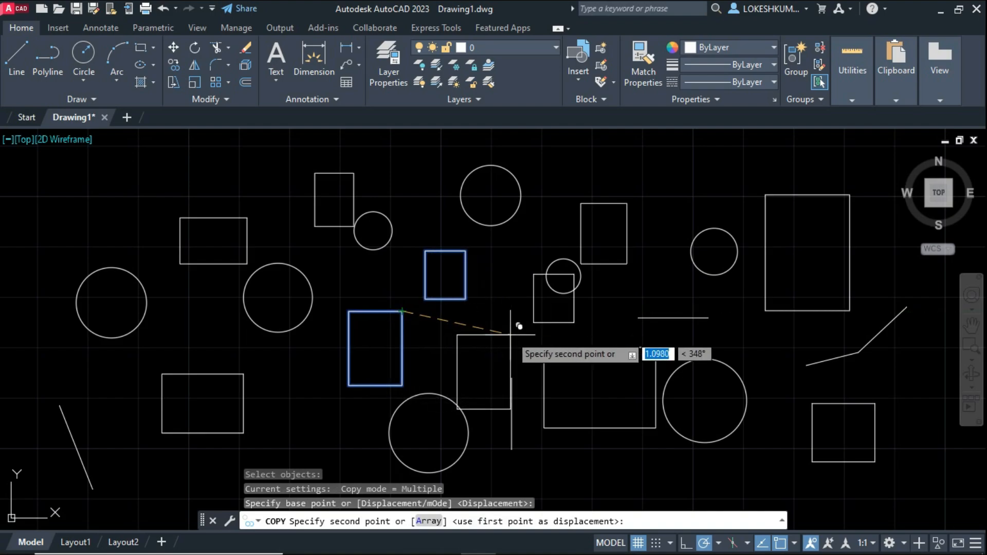
click(694, 214)
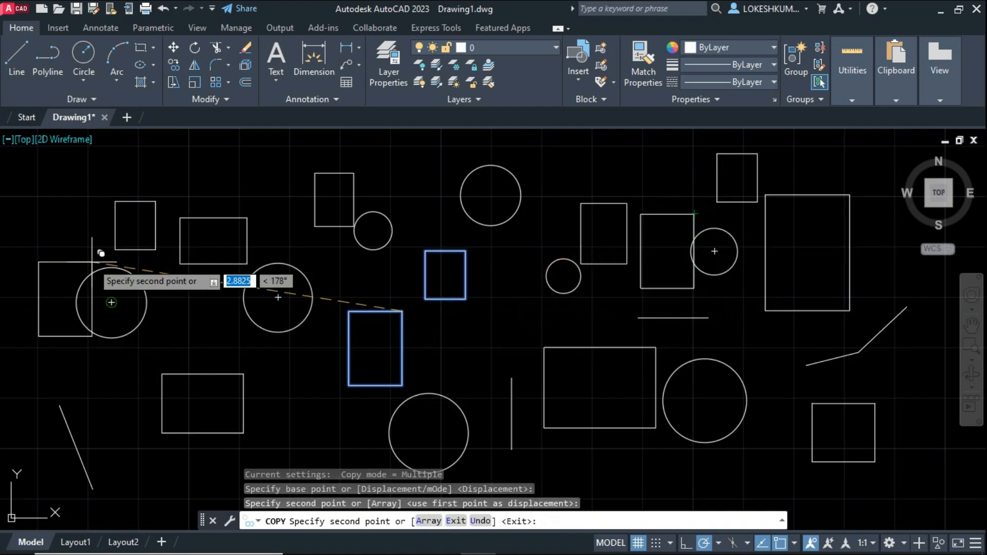
click(72, 213)
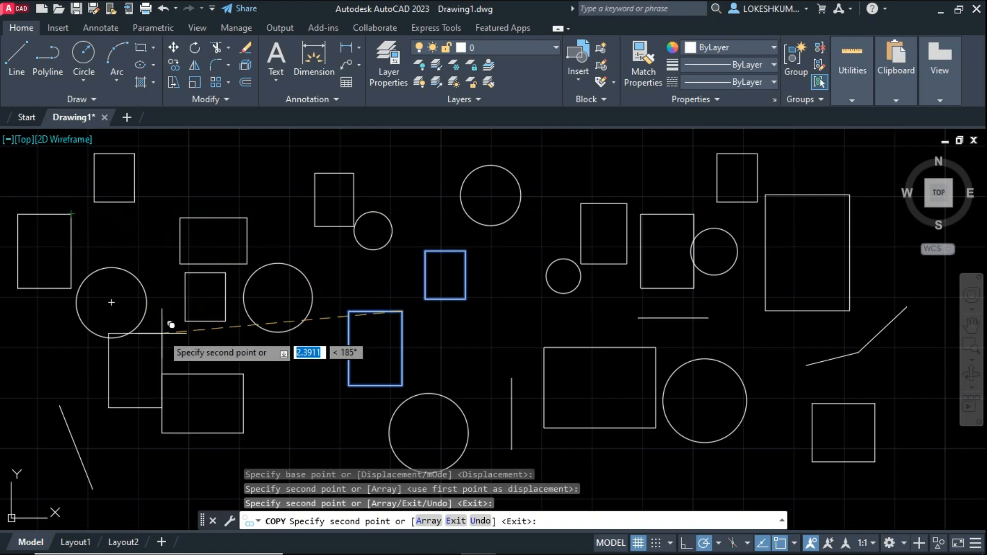
key(Escape)
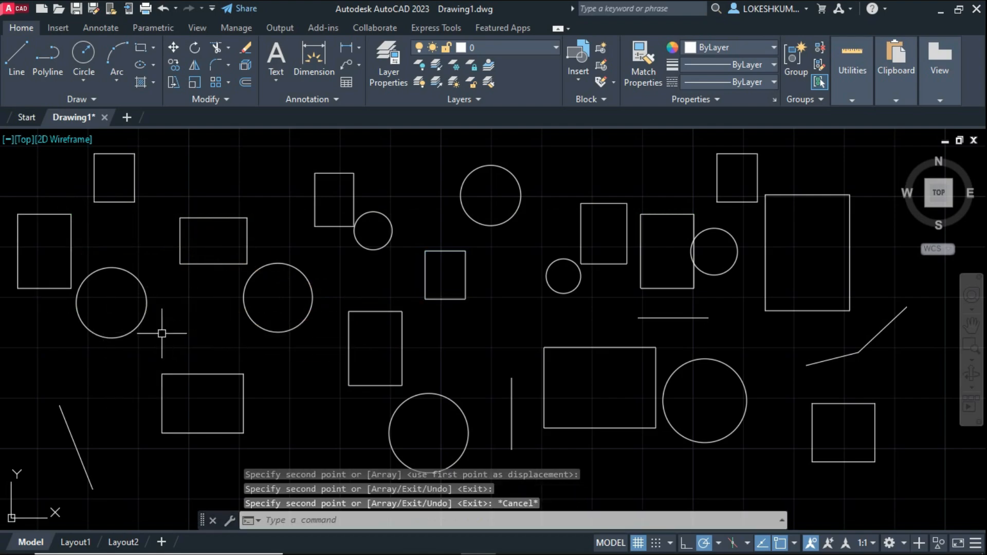
key(ctrl+z)
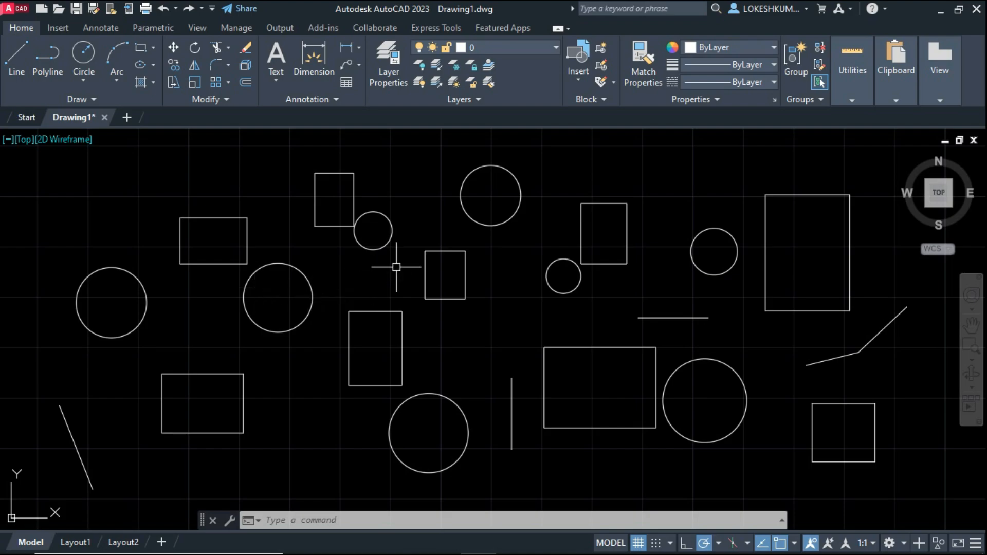
Select the small circle right of centre with a window spanning the neighbouring shapes, and clear the selection.
click(412, 236)
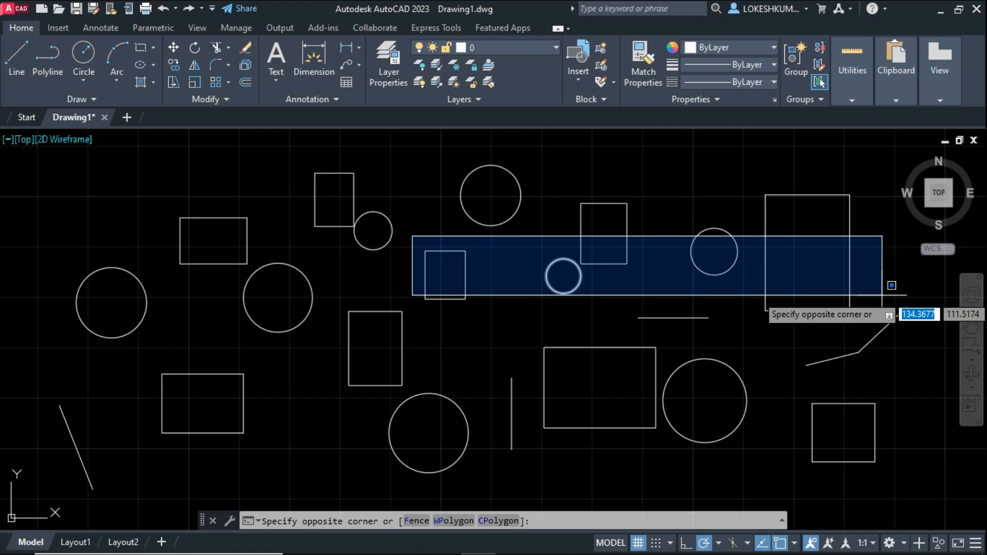
click(891, 286)
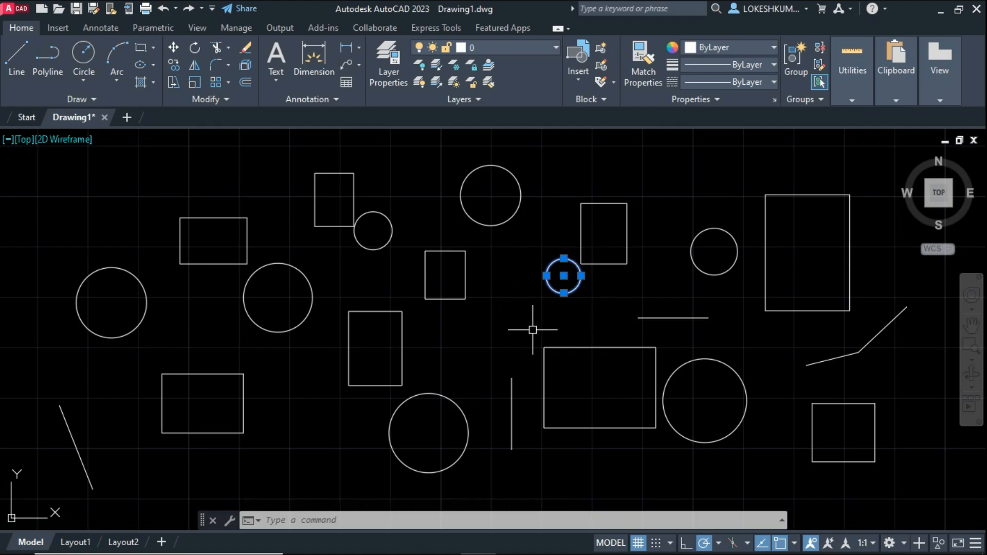
key(Escape)
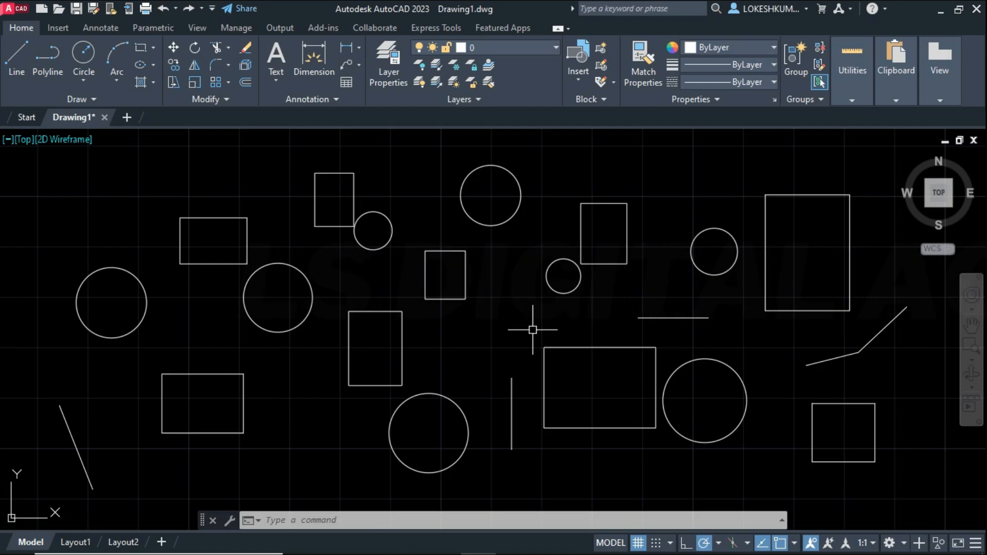
Move the nine upper shapes, chosen with a crossing selection, slightly upward from the lower-right corner of the small central rectangle.
text(m)
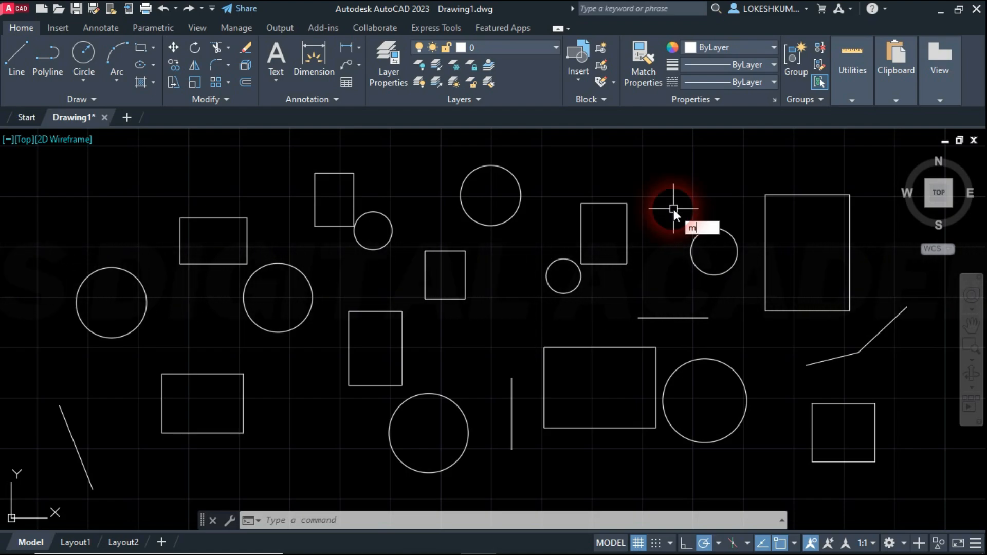
key(Return)
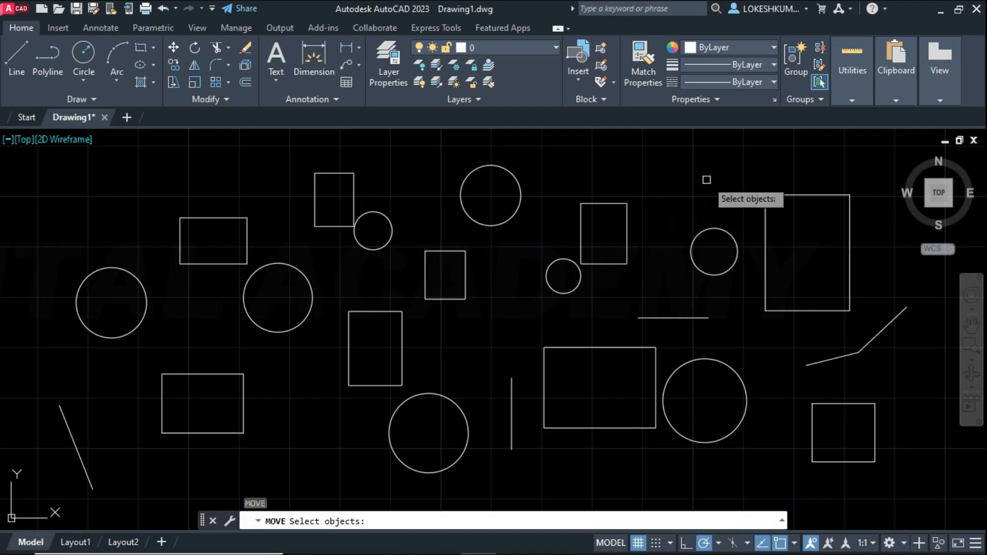
click(739, 165)
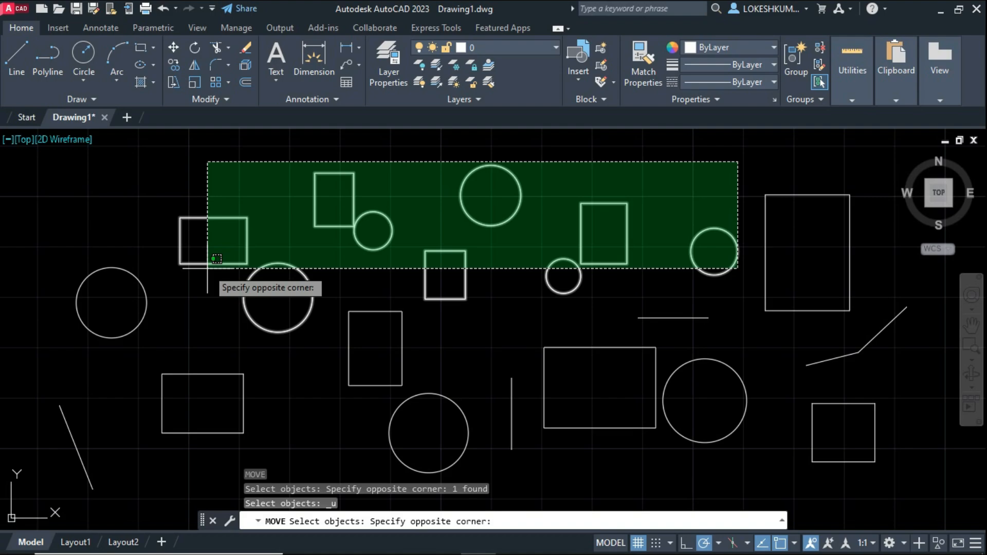
click(216, 258)
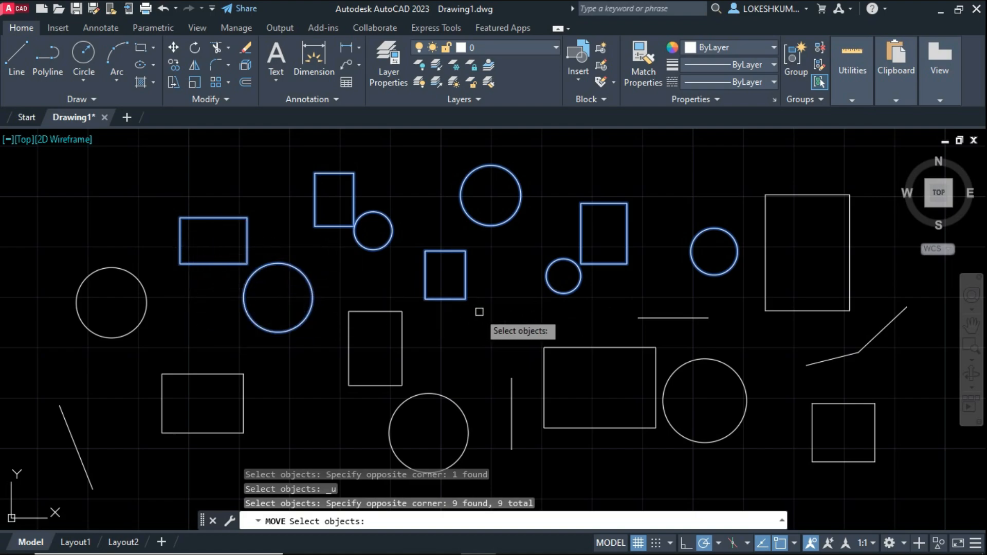
key(Return)
click(466, 299)
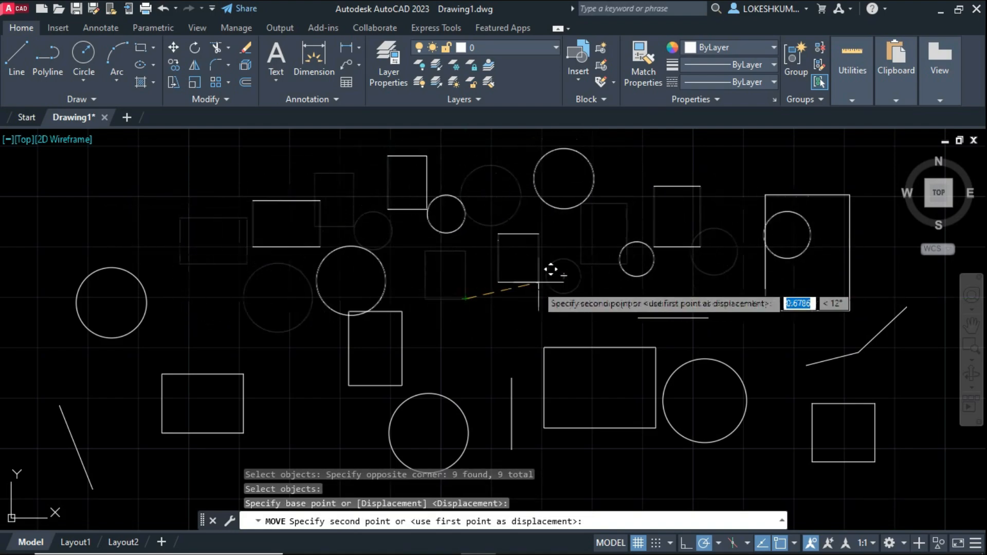
click(469, 252)
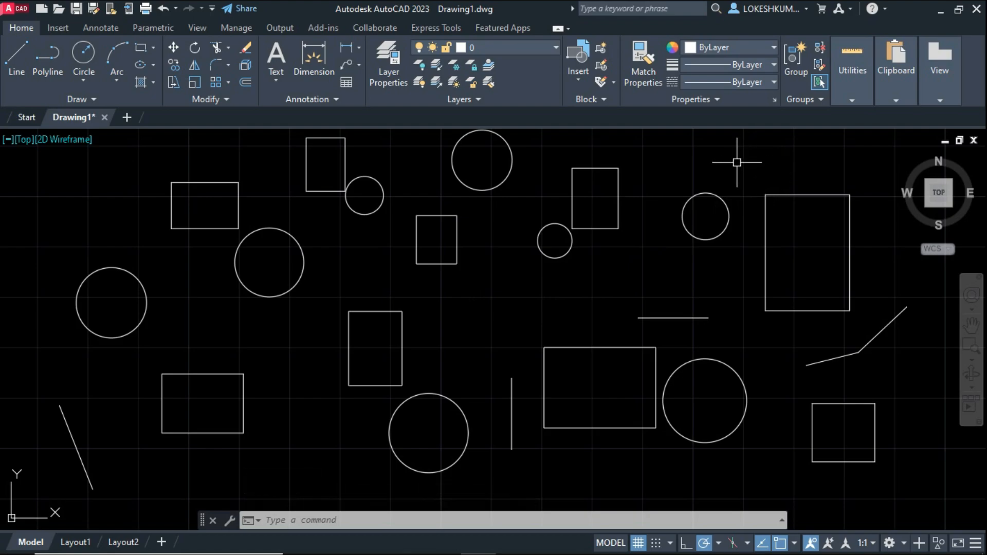
Select the six upper middle shapes with a crossing window from the upper-right circle to the small upper-left circle, and clear the selection.
click(711, 161)
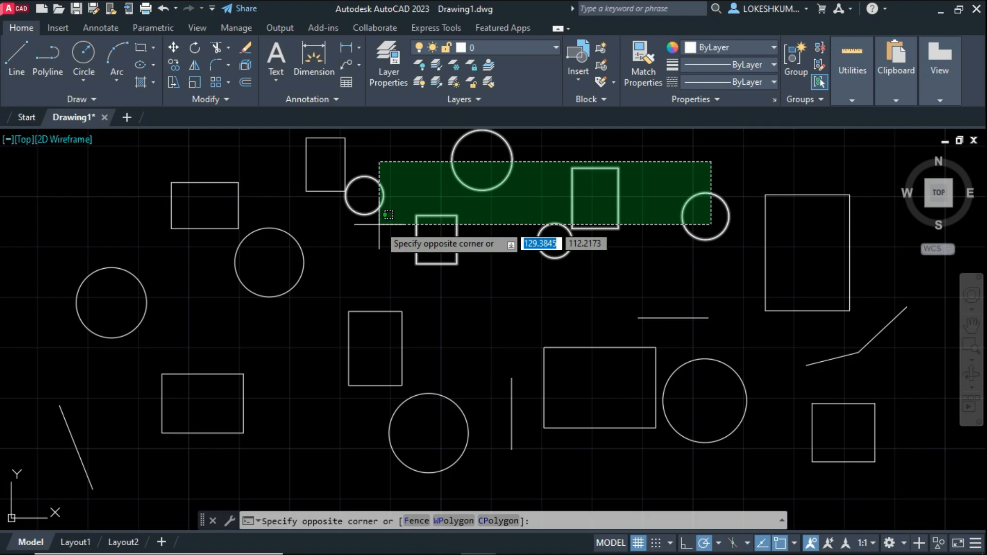
click(379, 224)
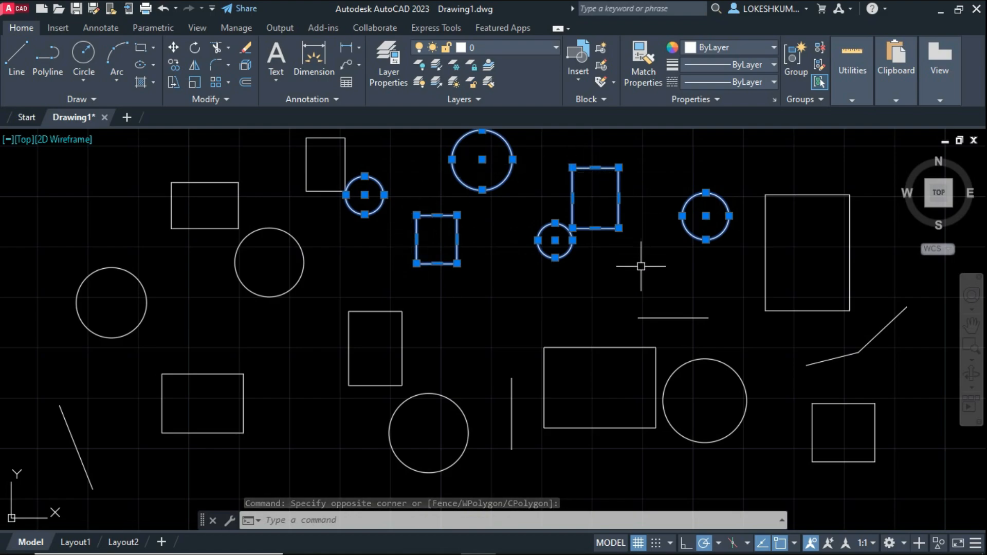
key(Escape)
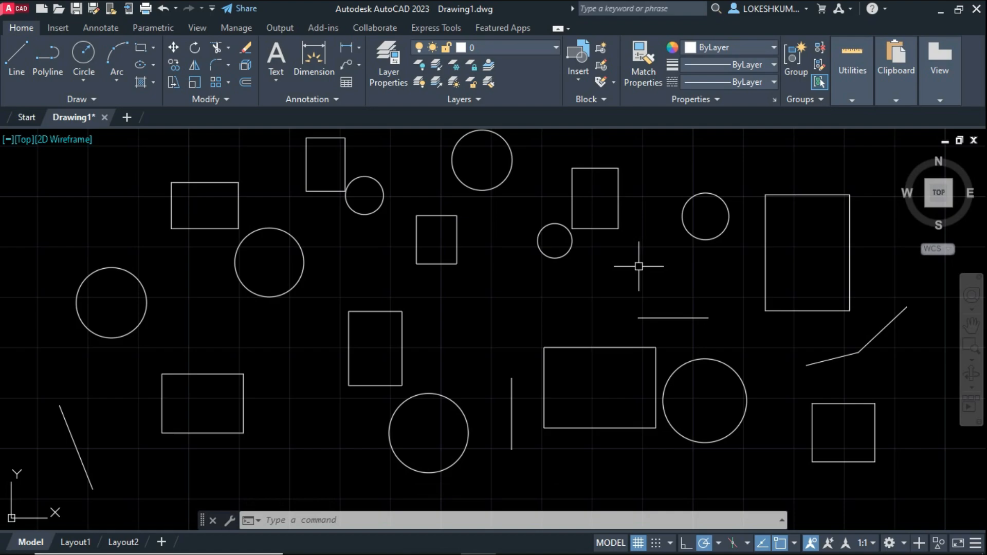
Erase nine shapes with a zigzag fence running from the lower-left rectangle's upper left to the small lower-right rectangle, and undo the erasure.
click(254, 78)
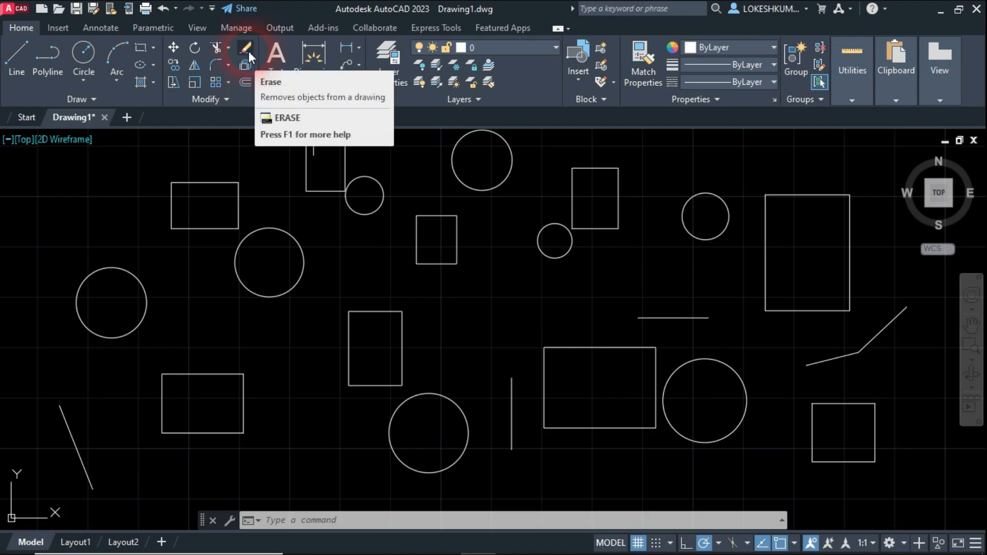
click(248, 51)
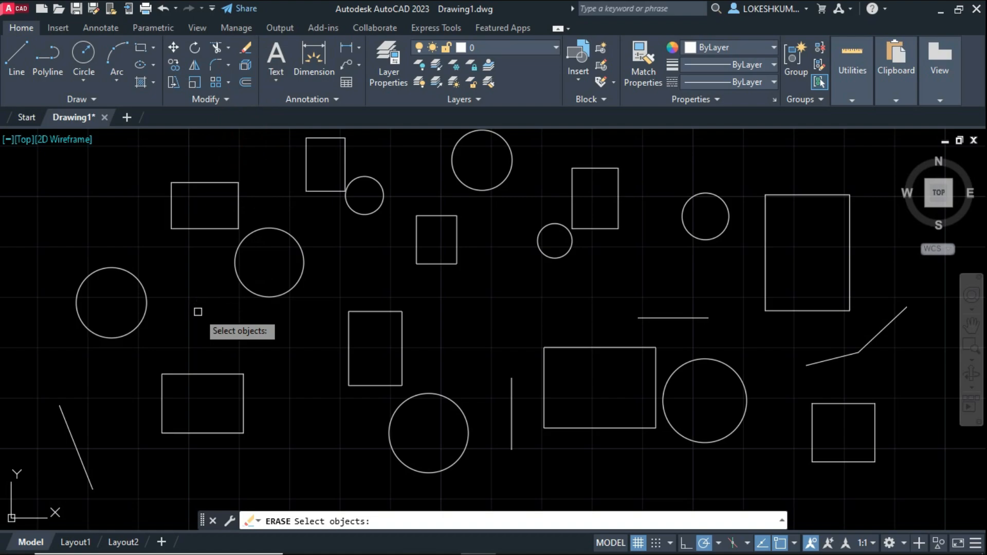
text(f)
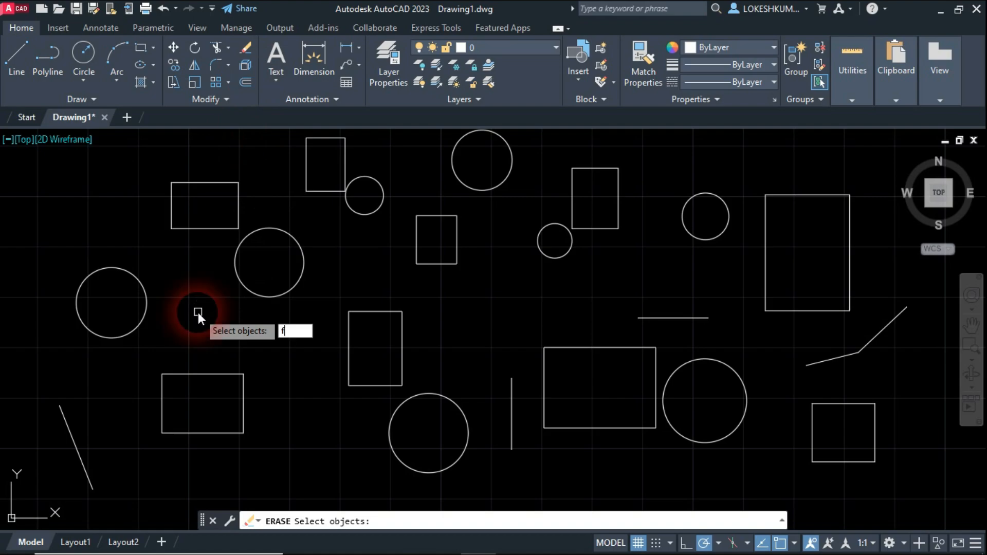
key(Return)
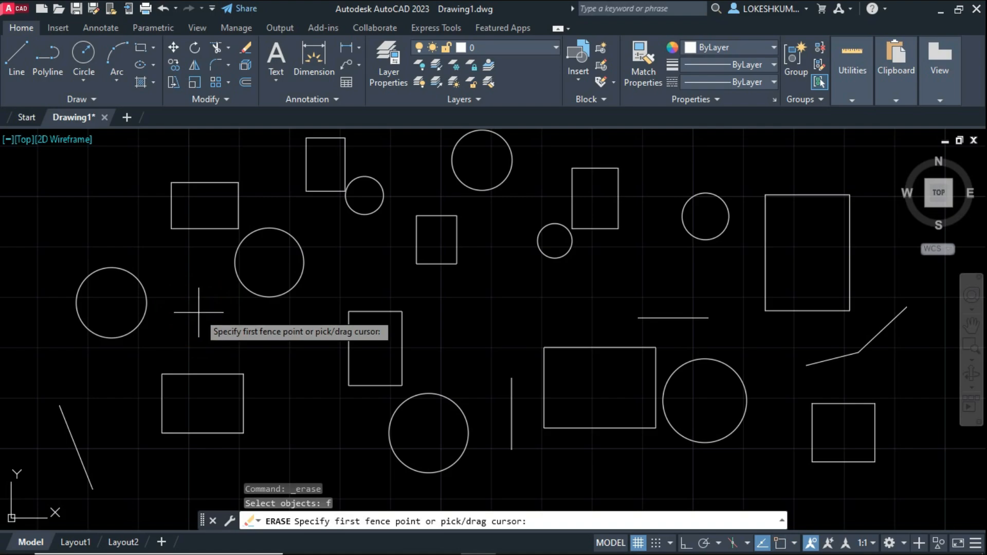
click(112, 391)
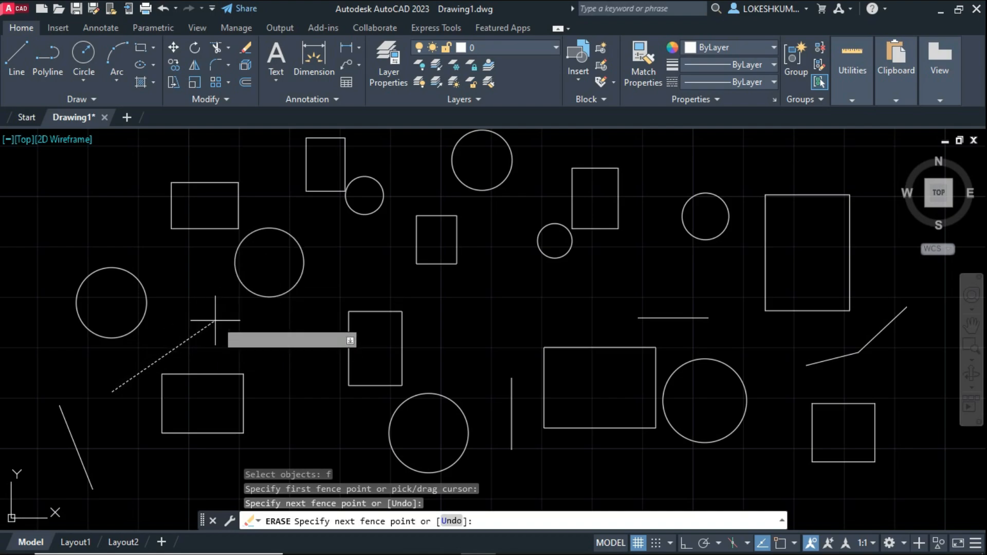
click(271, 259)
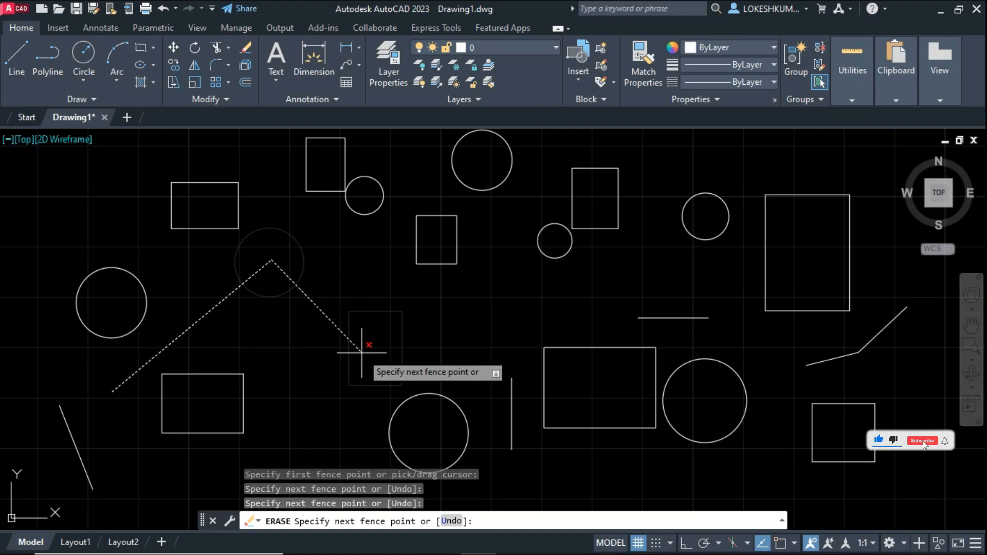
click(361, 353)
click(440, 242)
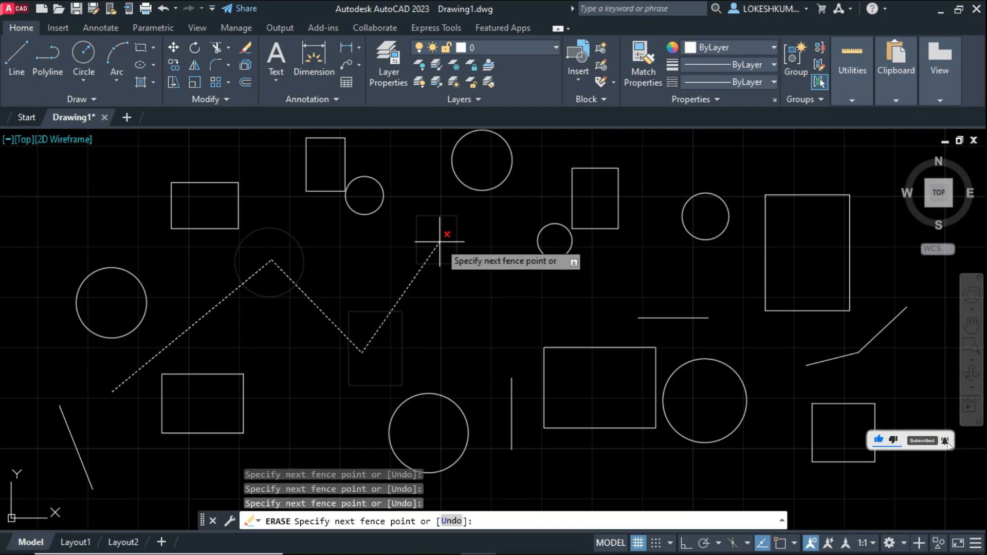
click(590, 394)
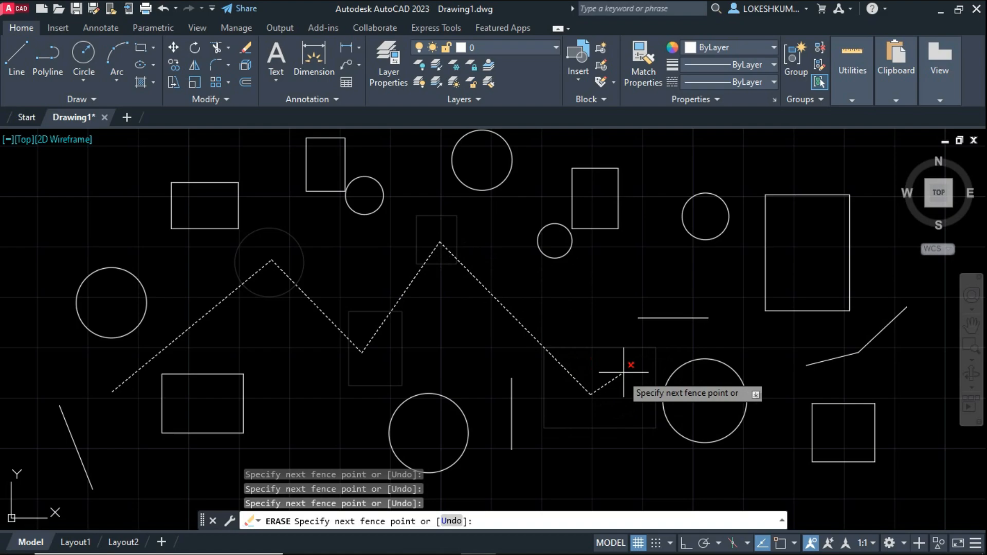
click(674, 312)
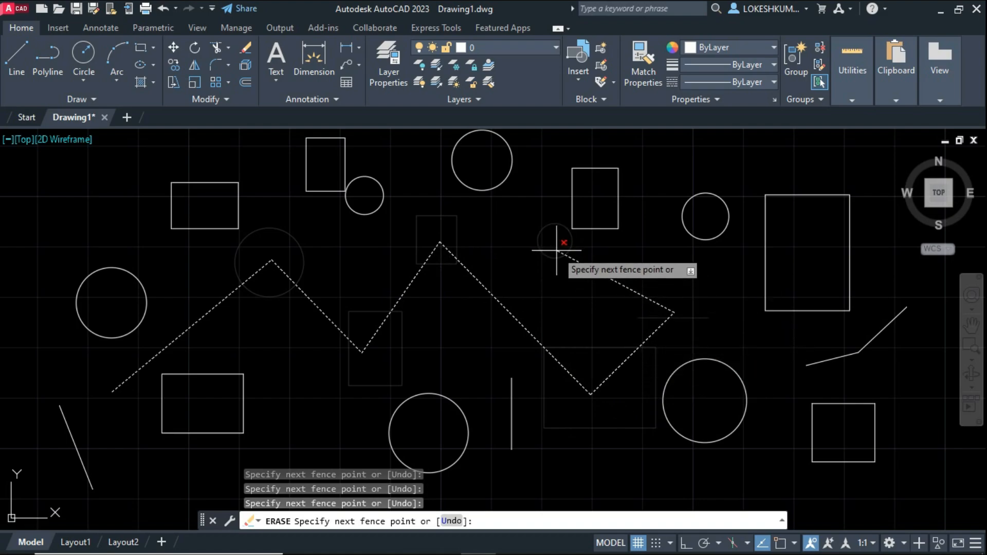
click(556, 250)
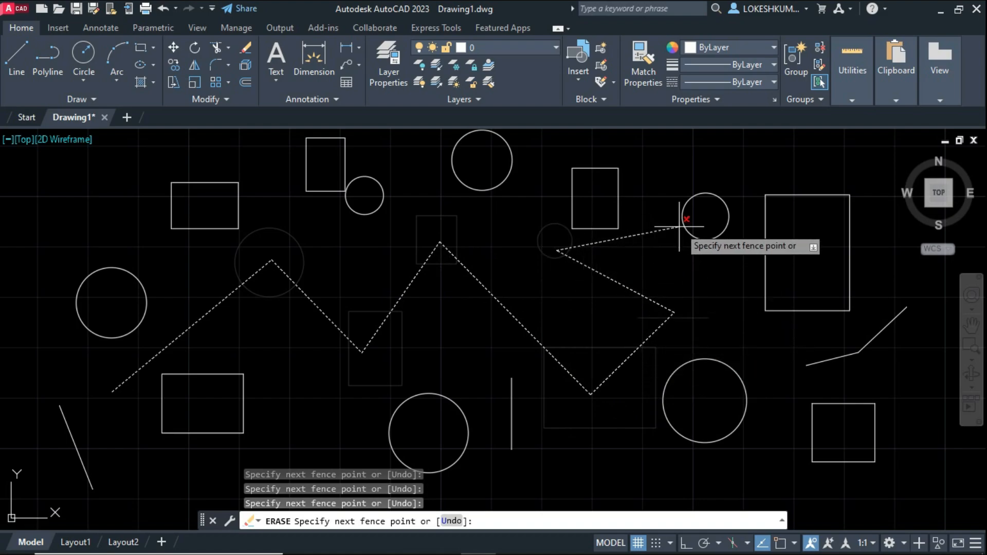
click(695, 226)
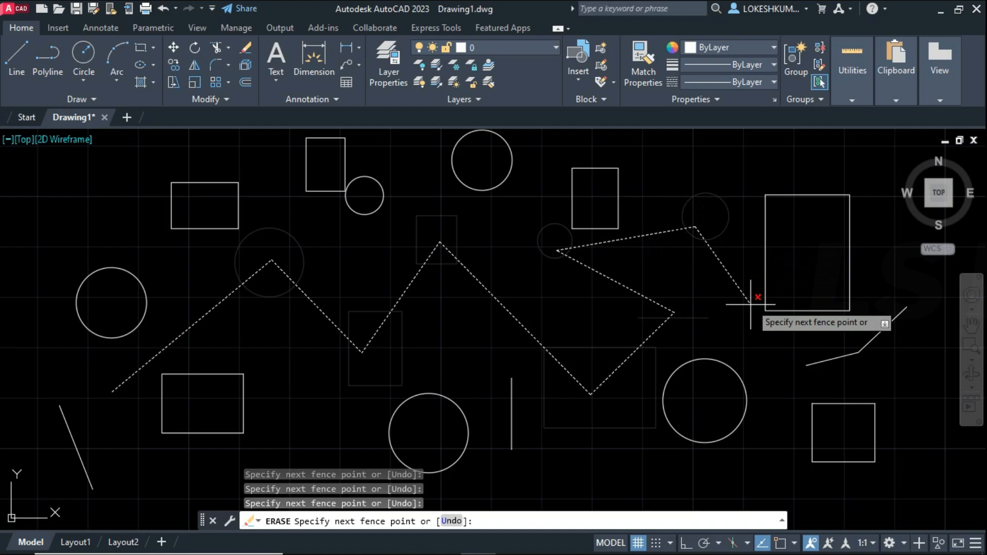
click(758, 342)
click(719, 387)
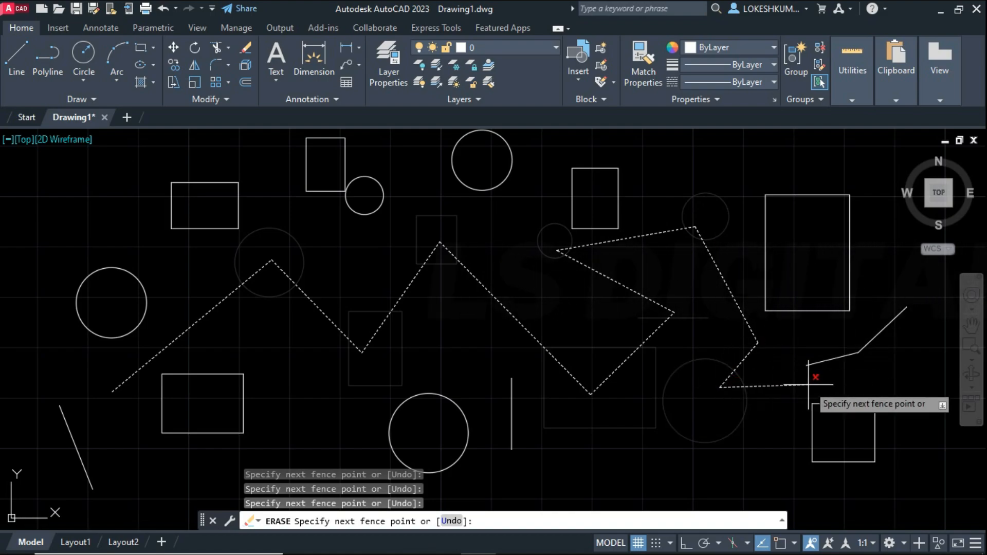
click(811, 384)
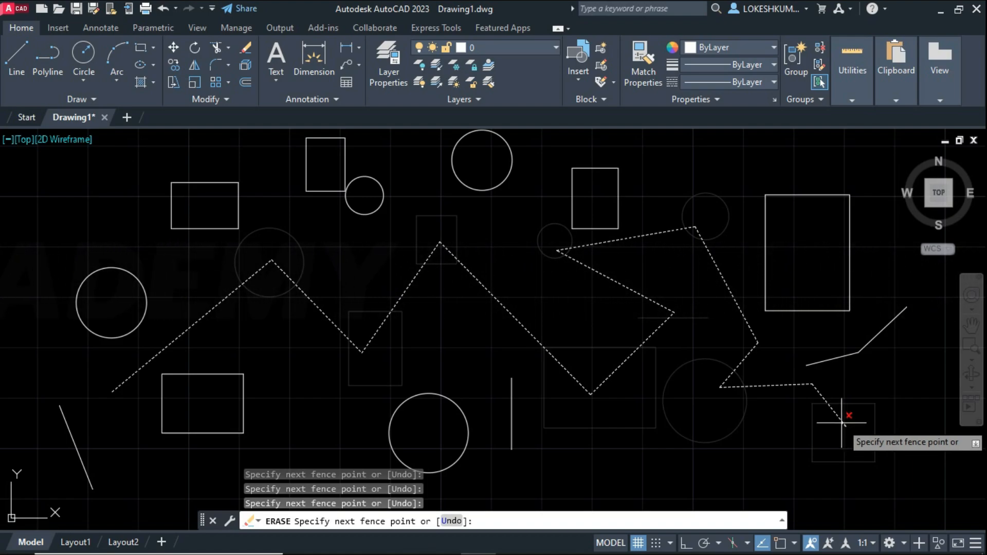
right_click(844, 425)
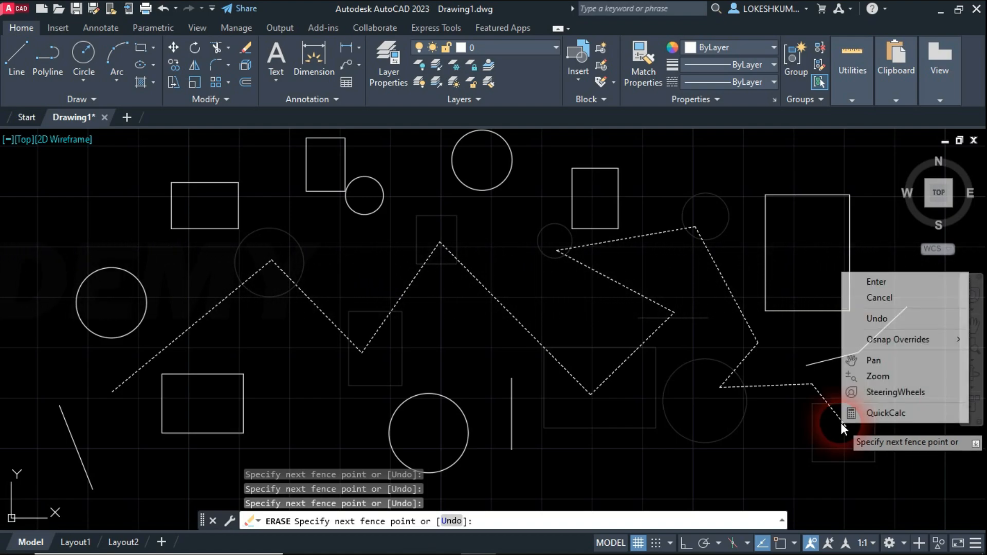
click(875, 282)
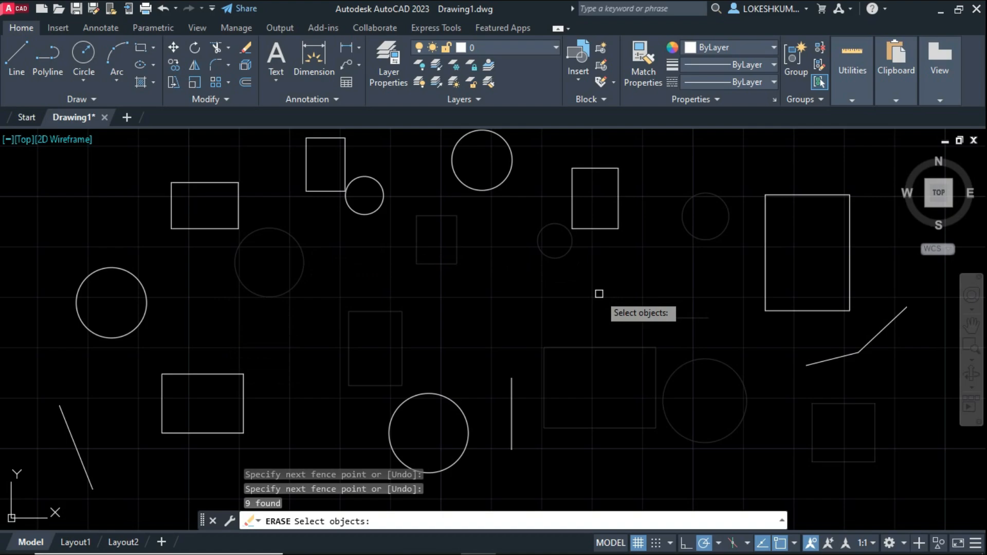
key(Return)
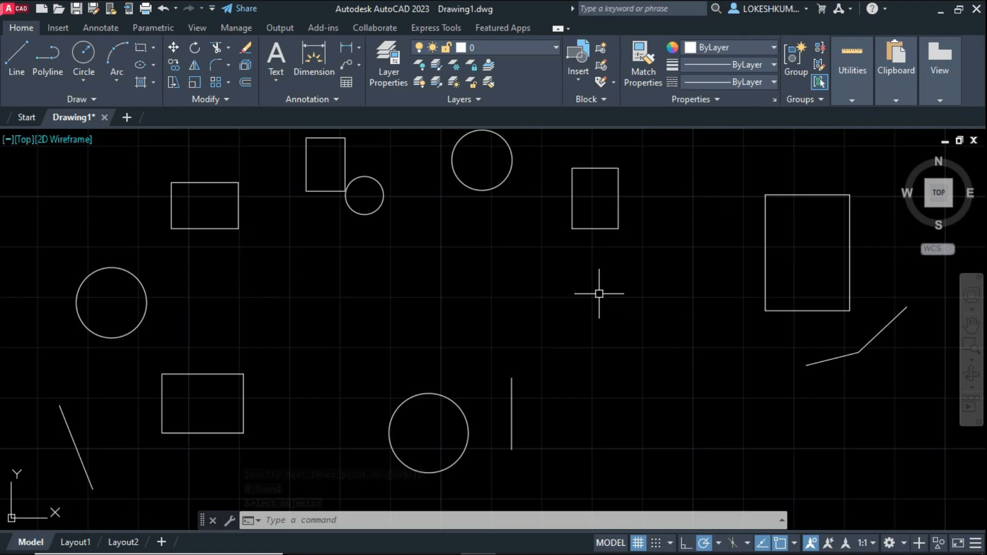
key(ctrl+z)
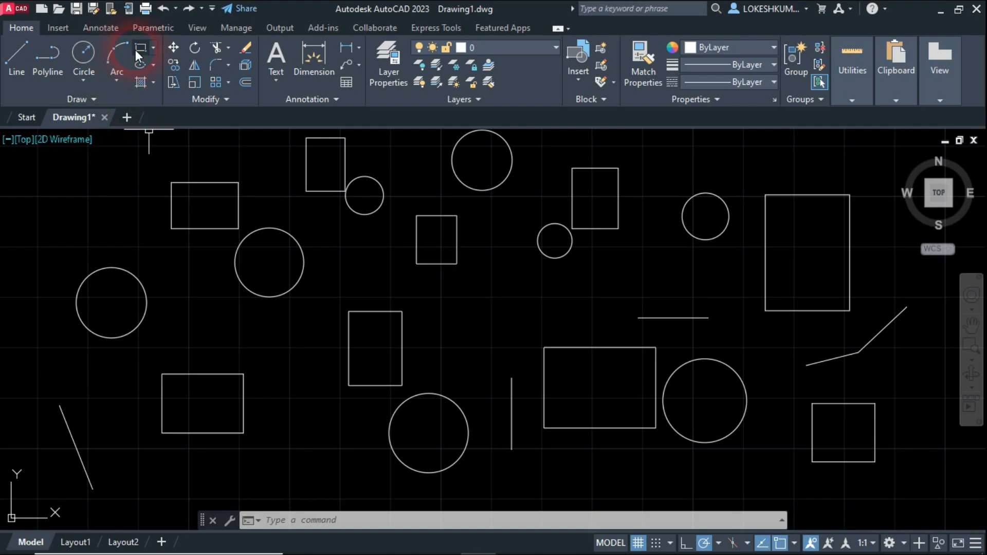
Try to move nine objects, fenced from the leftmost circle to the tall right rectangle, using the lower central circle's centre as base point.
click(173, 48)
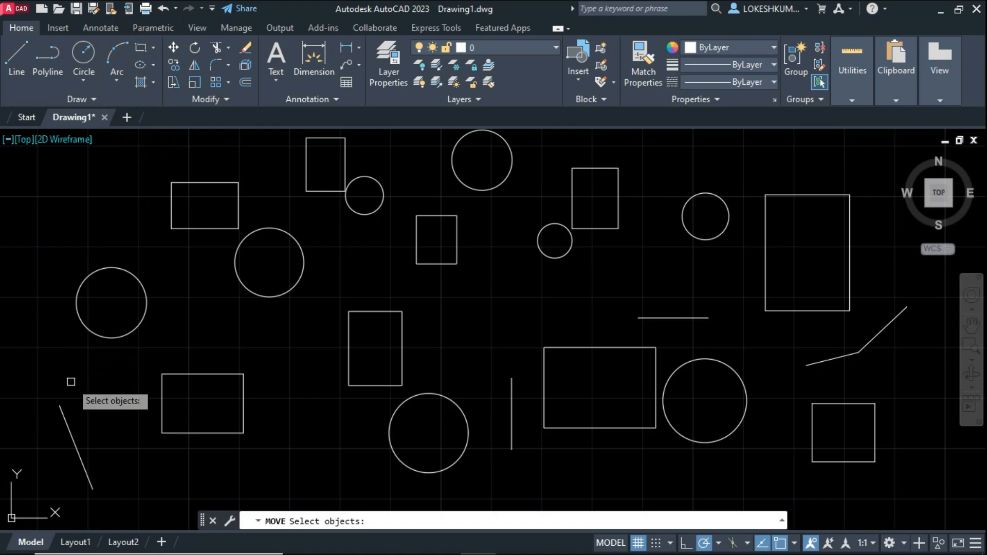
text(f)
key(Return)
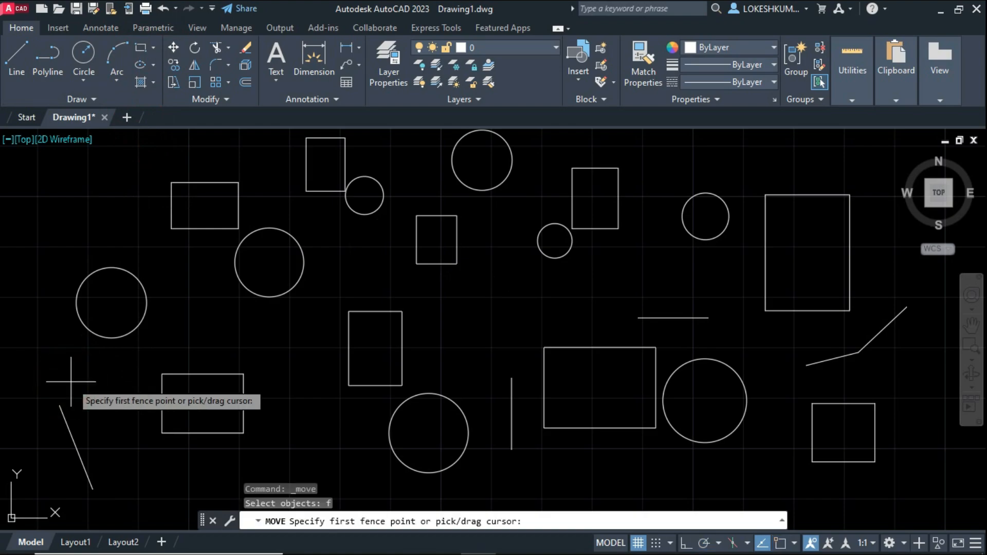
click(71, 381)
click(111, 319)
click(180, 403)
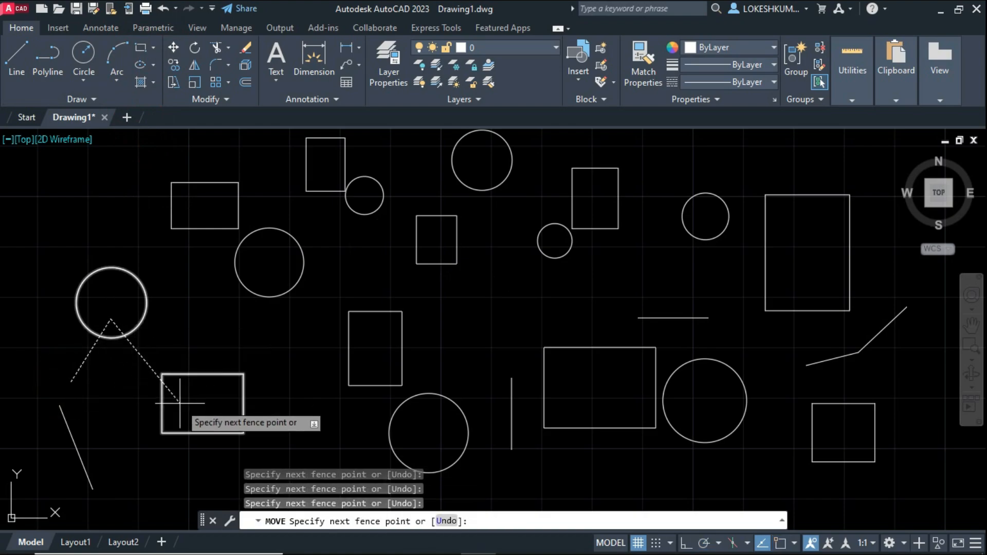
click(404, 433)
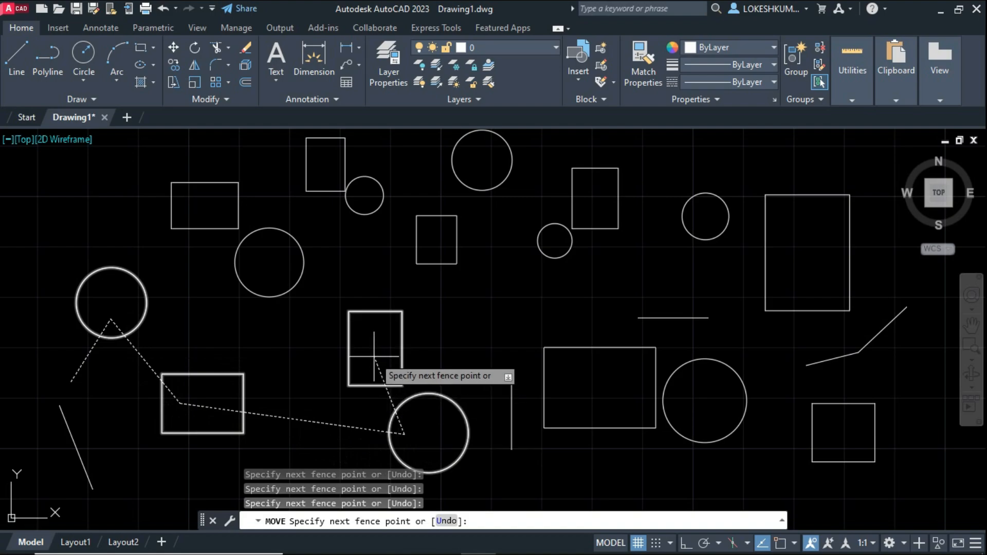
click(374, 357)
click(515, 406)
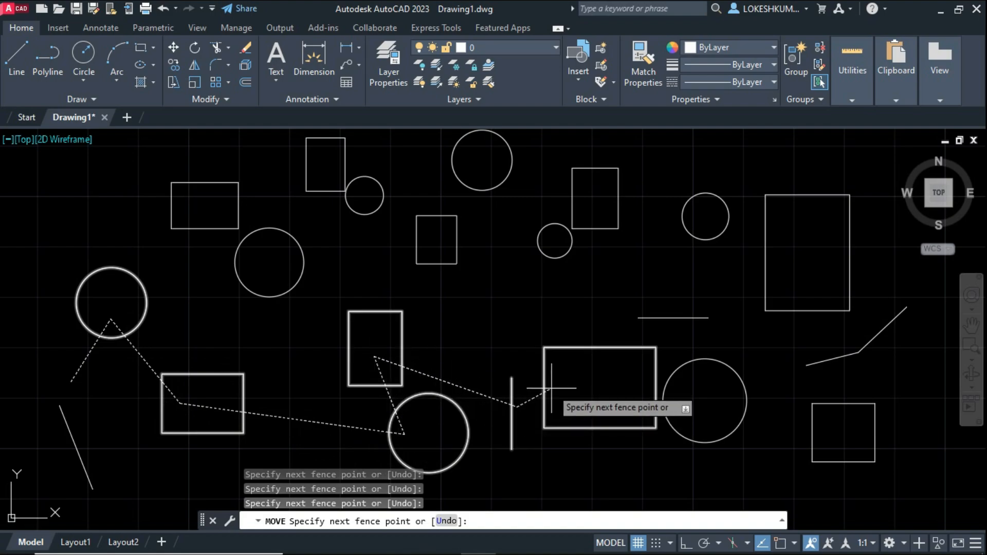
click(552, 388)
click(554, 252)
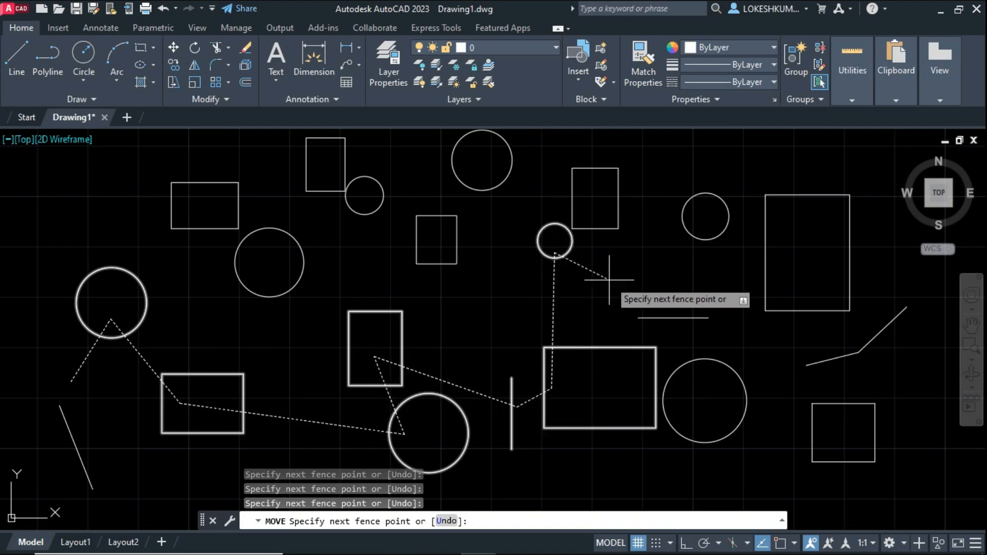
click(689, 232)
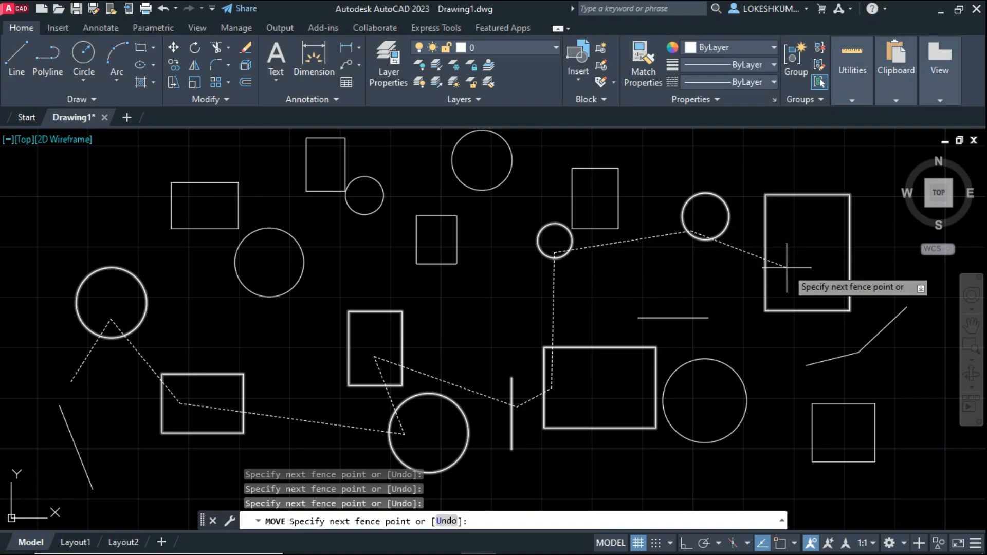
right_click(787, 267)
click(806, 274)
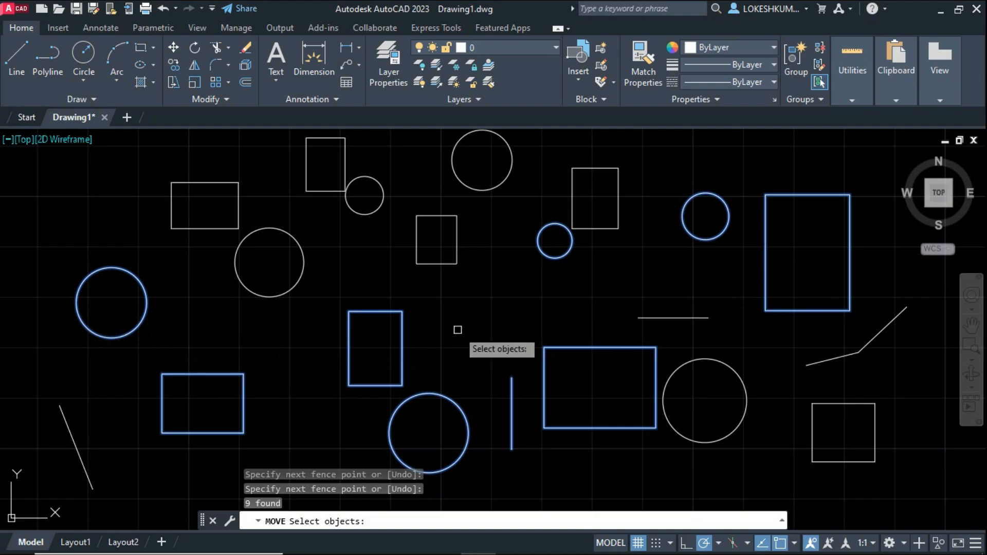
key(Return)
click(429, 433)
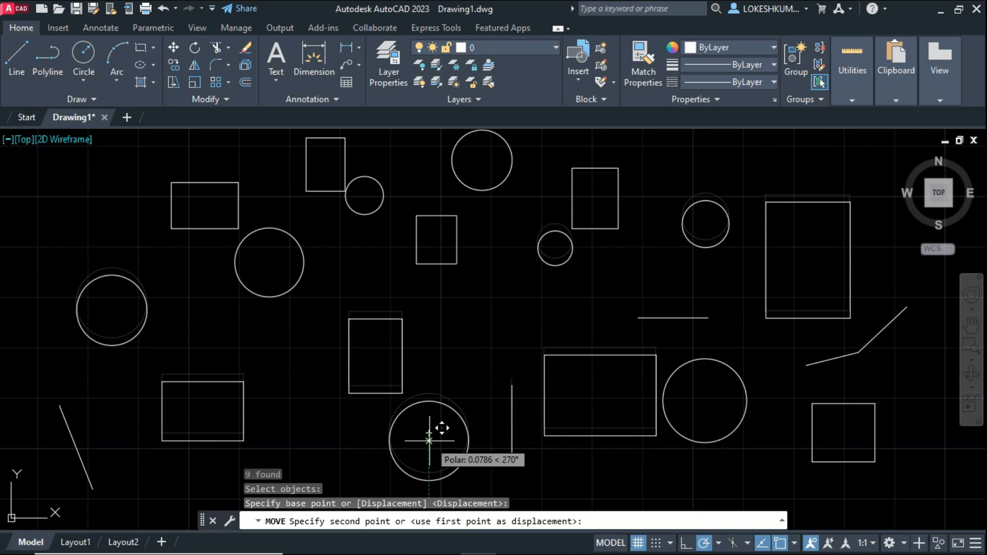
key(Escape)
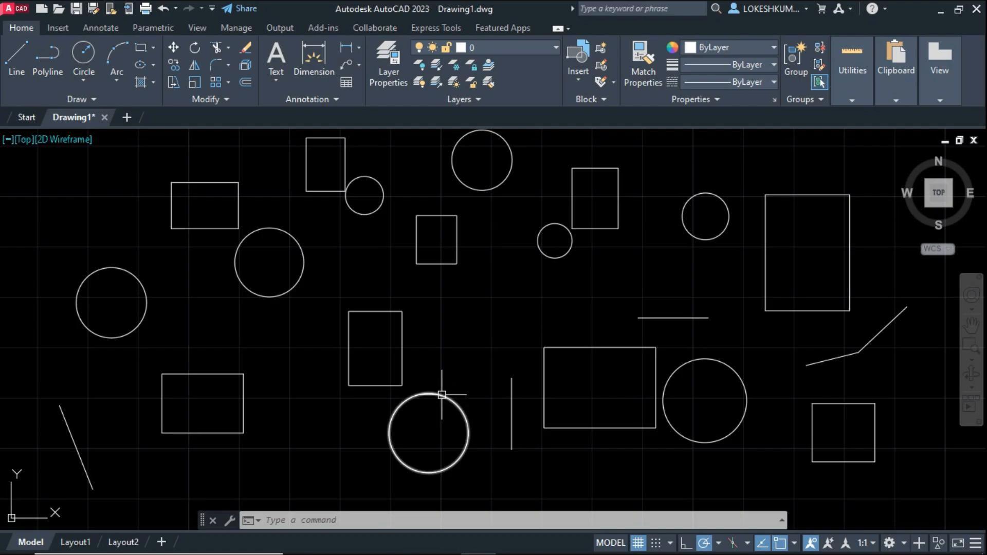
Erase the three central rectangles, the lower central circle and the vertical and horizontal lines using a crossing polygon (CP), and undo the erasure.
mouse_move(440, 395)
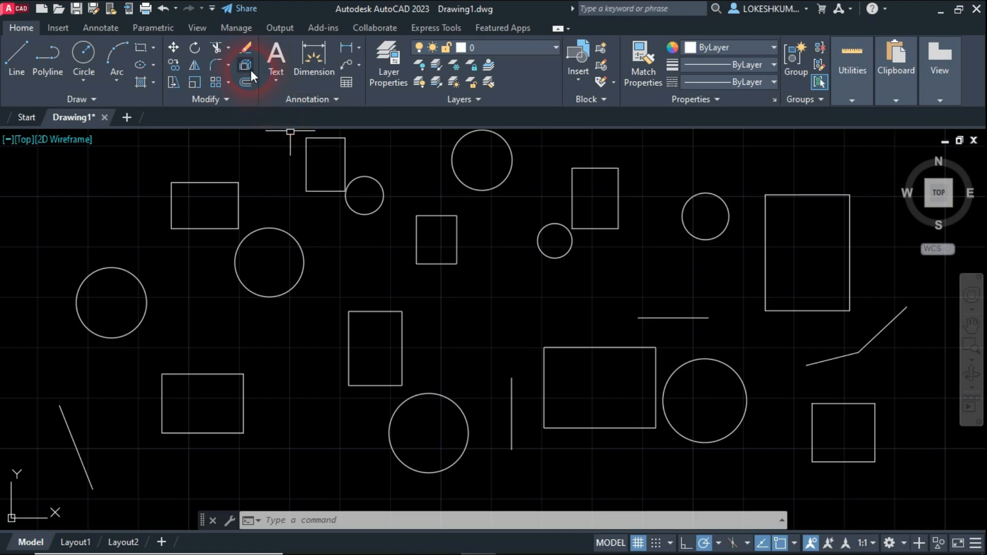
click(246, 50)
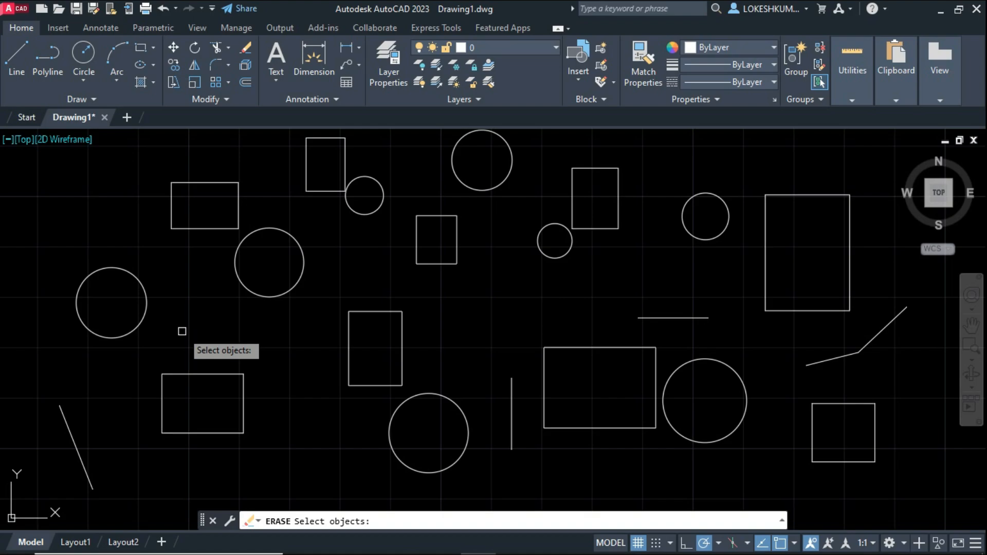
text(cp)
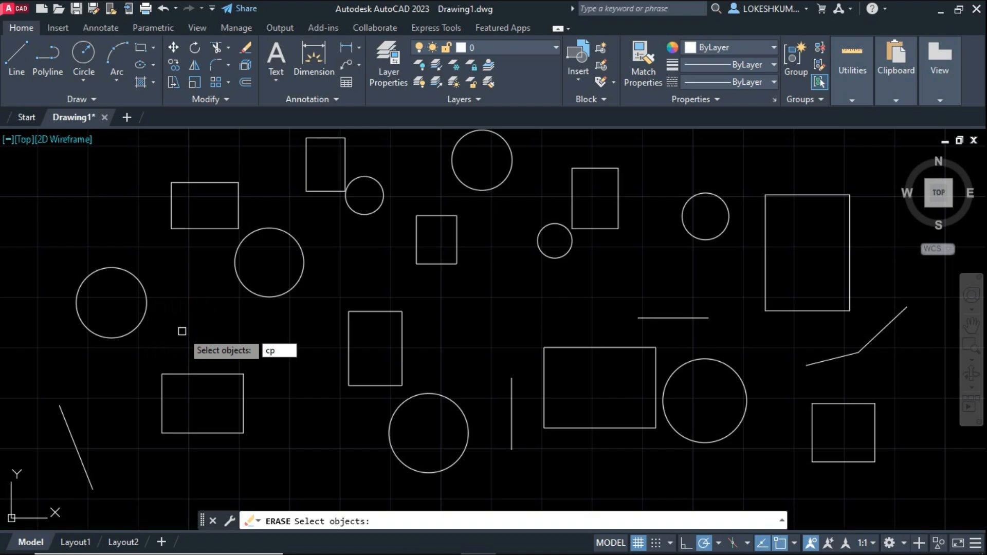
key(Return)
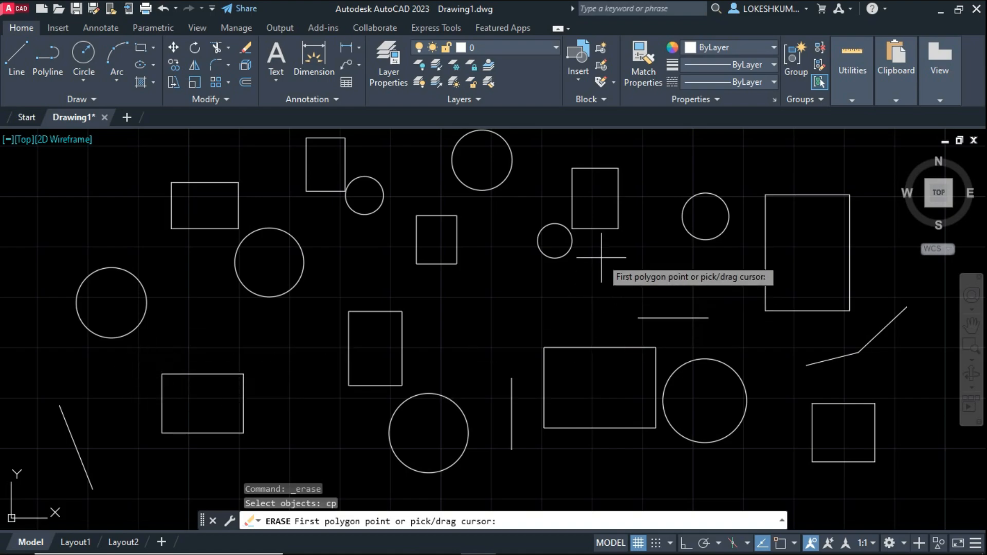
click(659, 175)
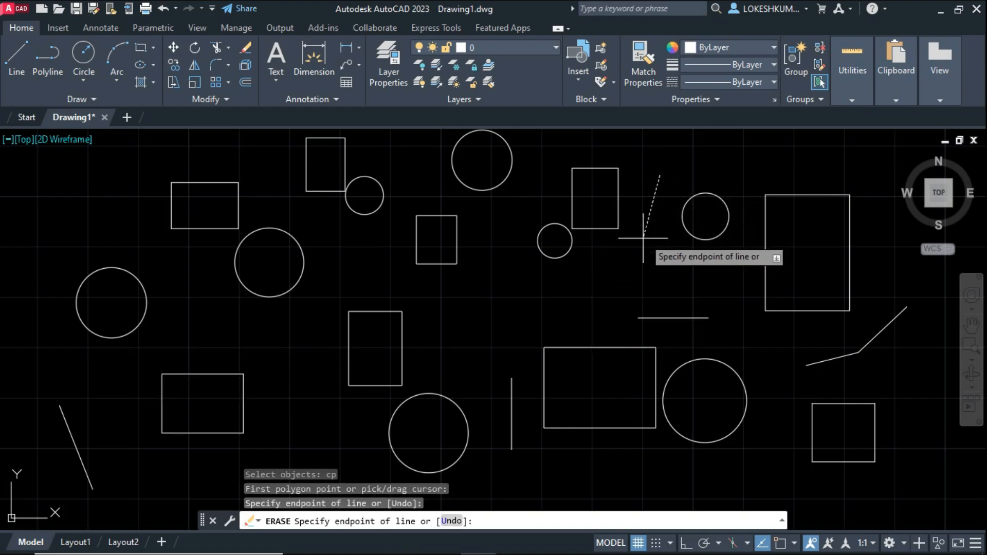
click(600, 366)
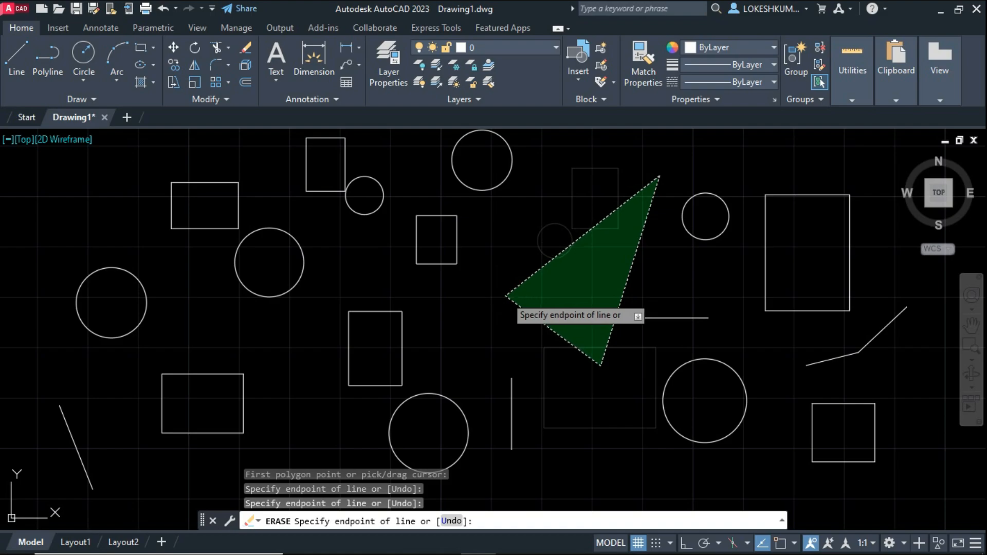
click(442, 260)
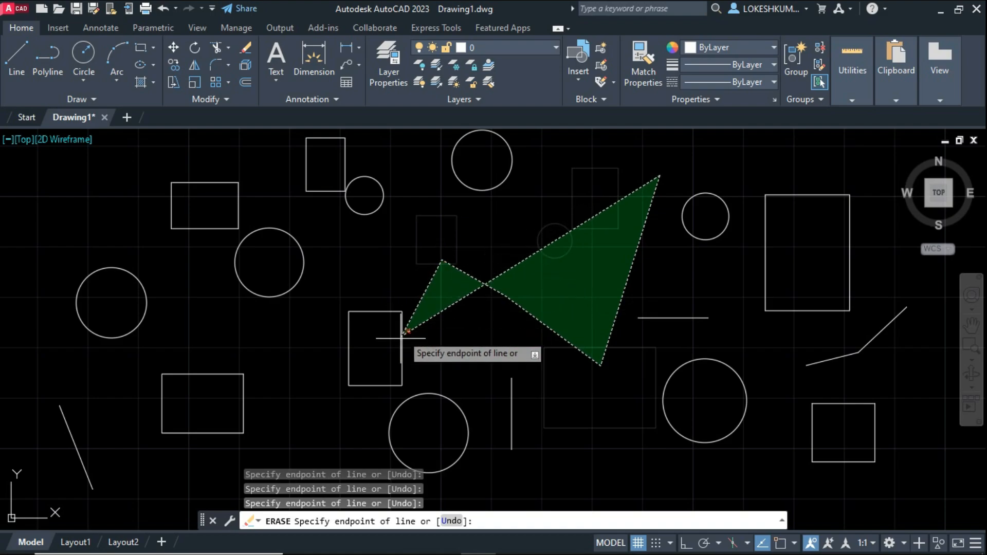
click(387, 358)
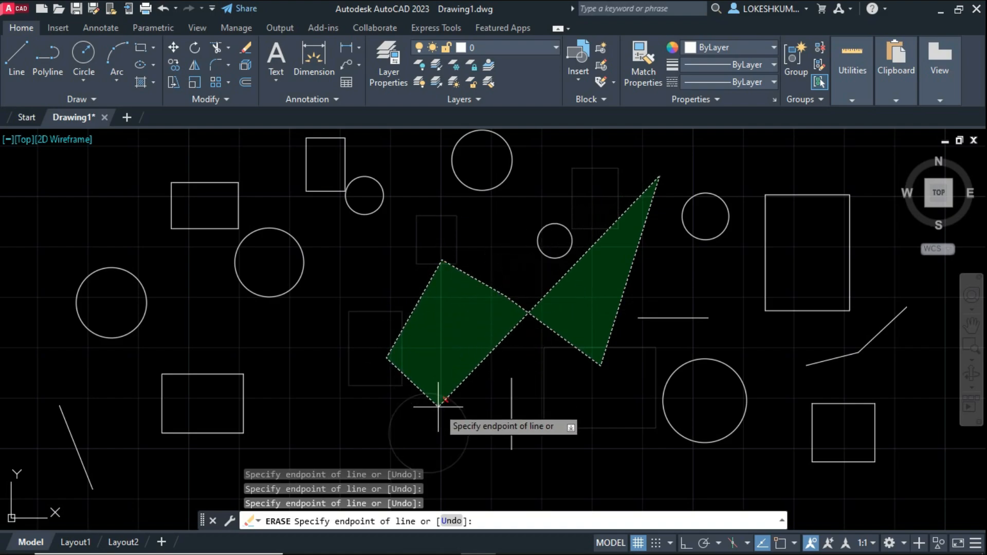
click(438, 407)
click(511, 409)
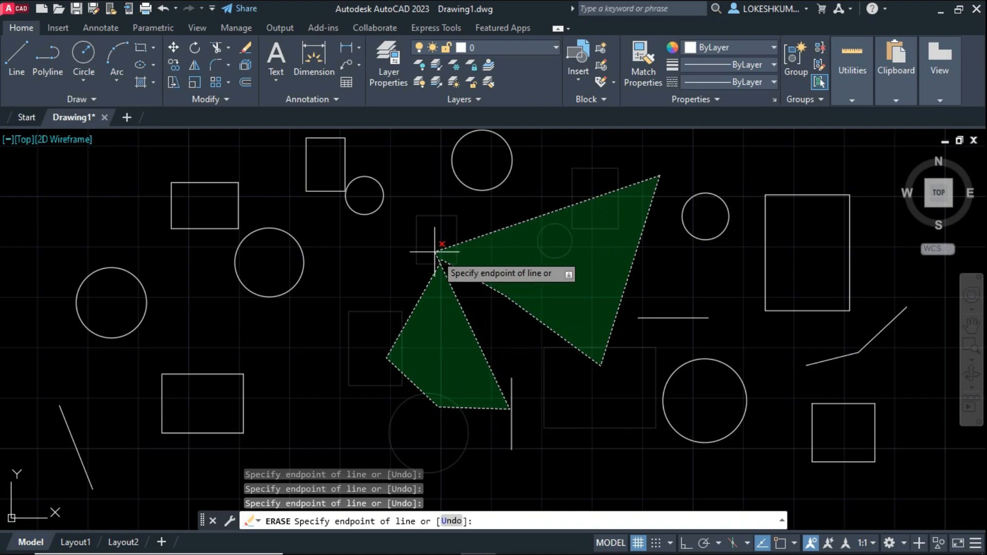
click(435, 252)
click(553, 413)
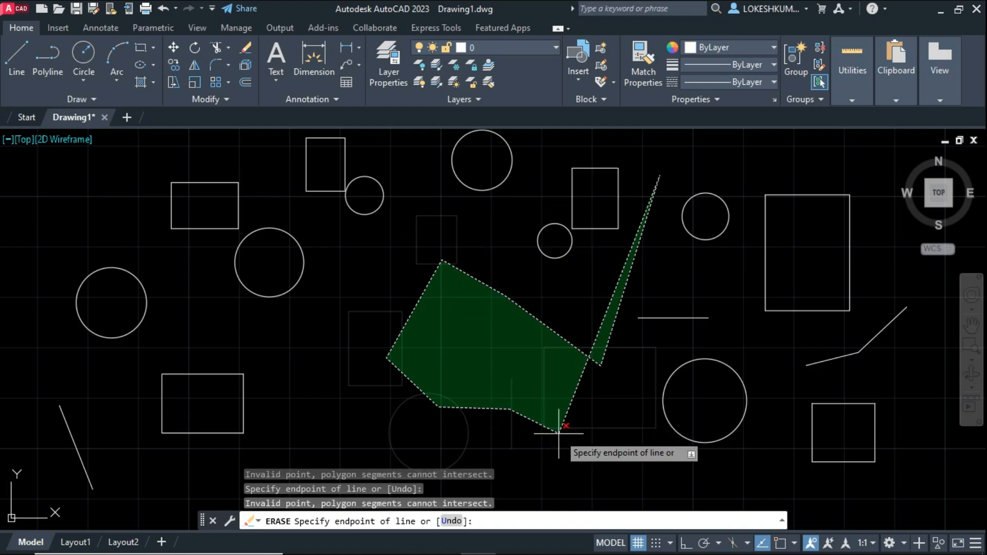
click(558, 434)
right_click(559, 434)
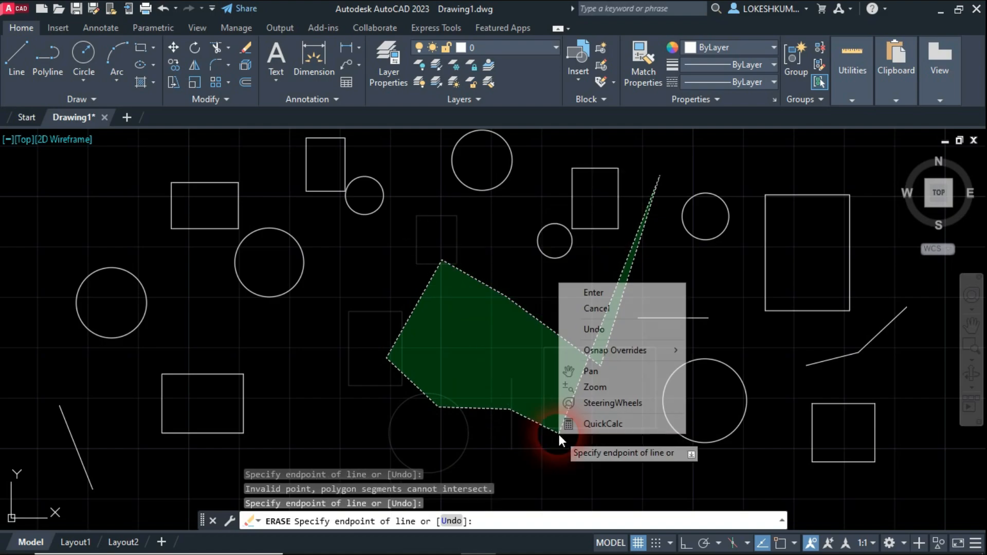
click(596, 293)
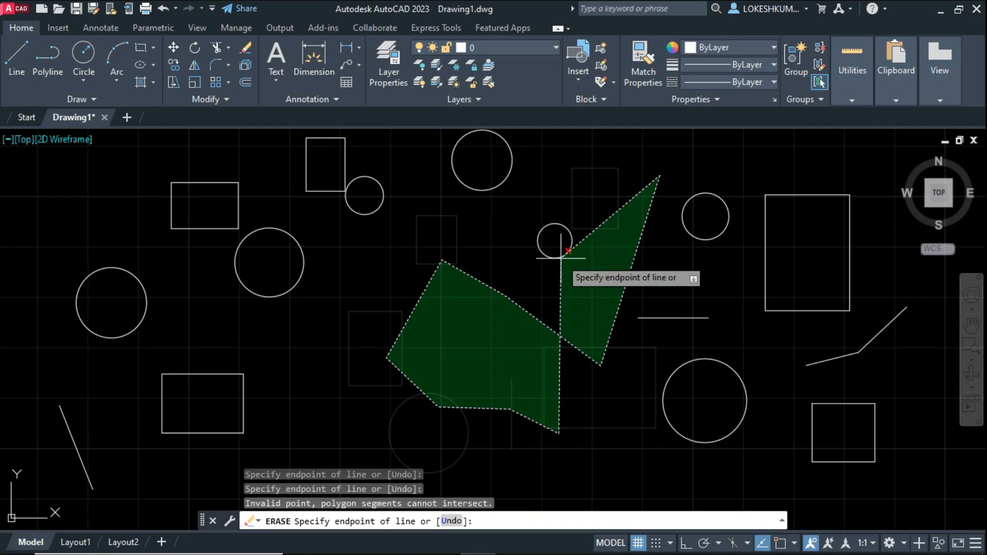
right_click(561, 251)
click(586, 260)
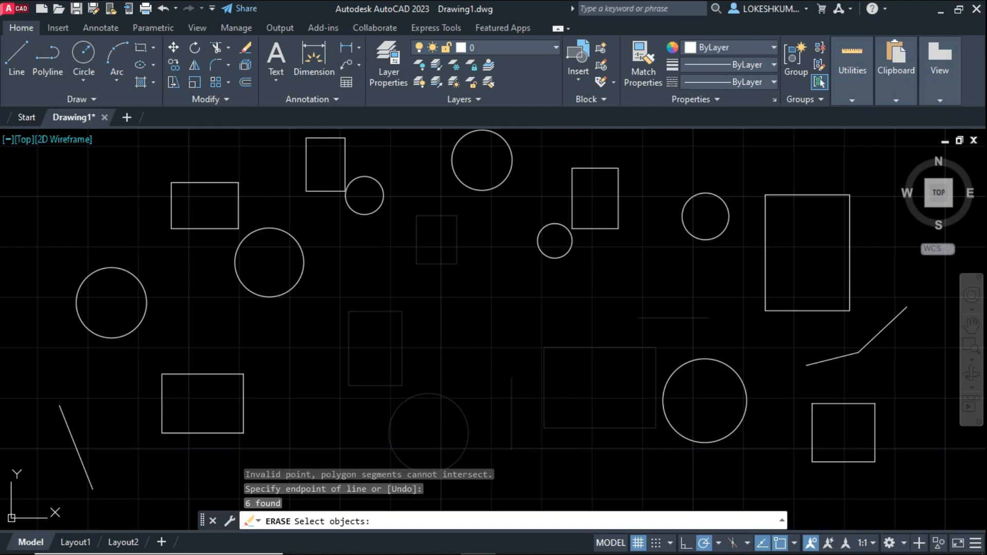
key(Return)
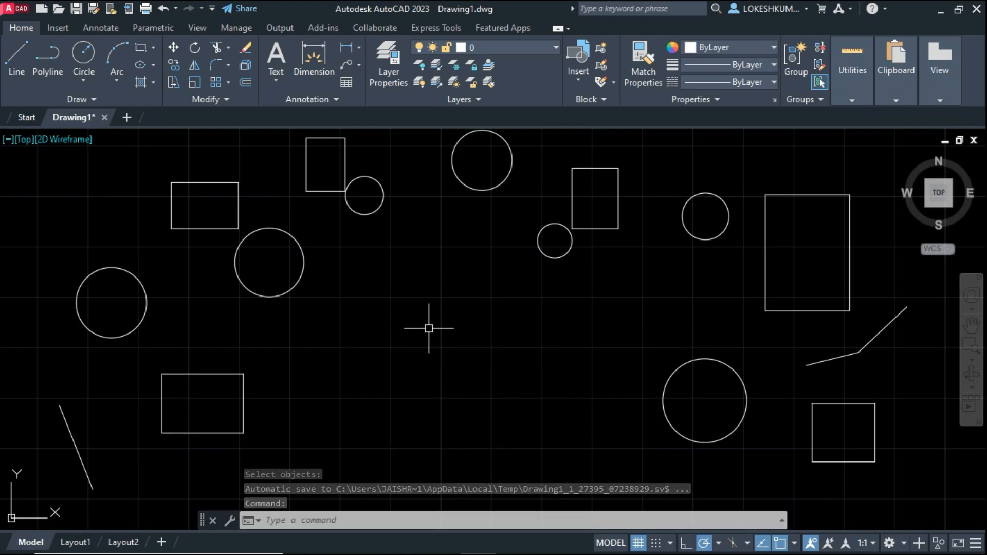
key(ctrl+z)
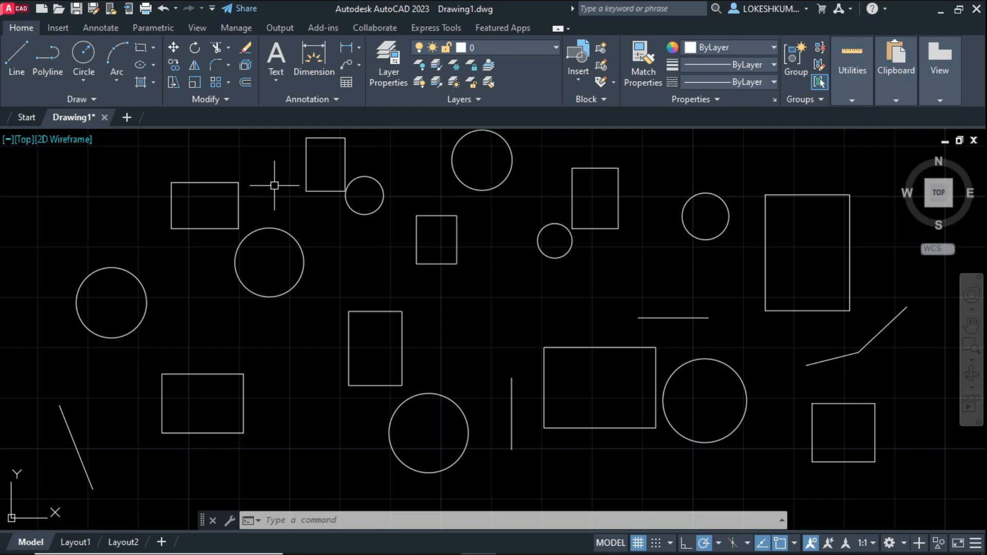
Erase the upper-left rectangle, the two circles near it and the small central rectangle using a window polygon (WP), and undo the erasure.
click(246, 47)
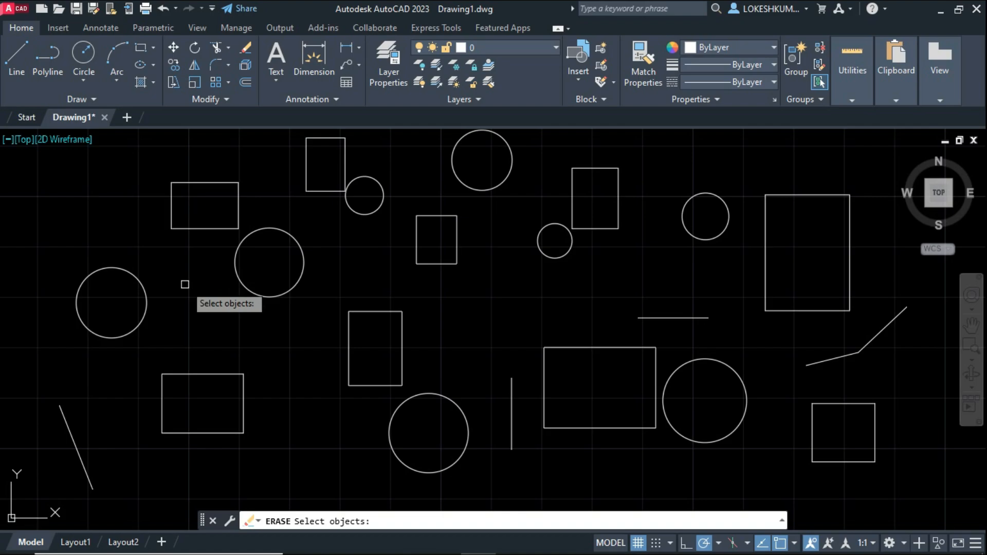
text(w)
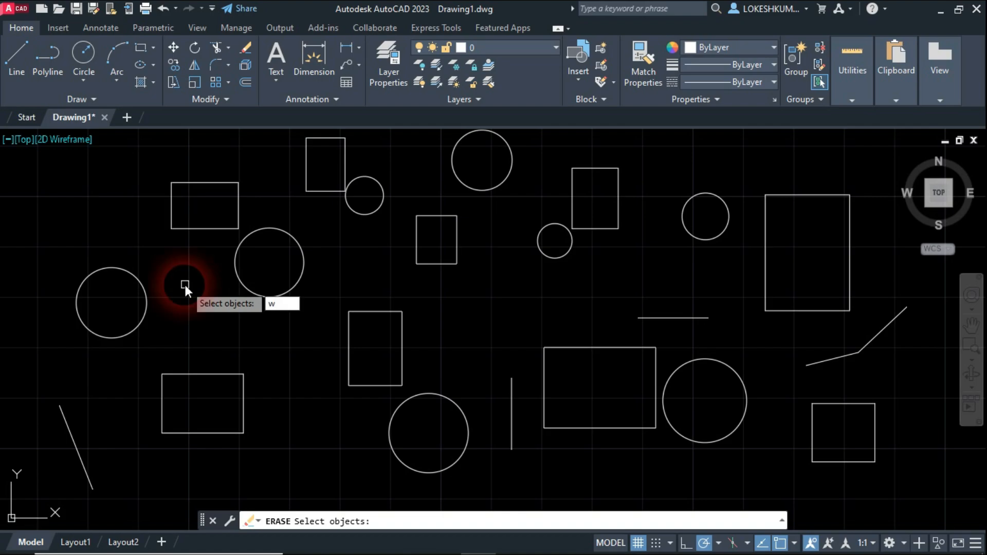
text(p)
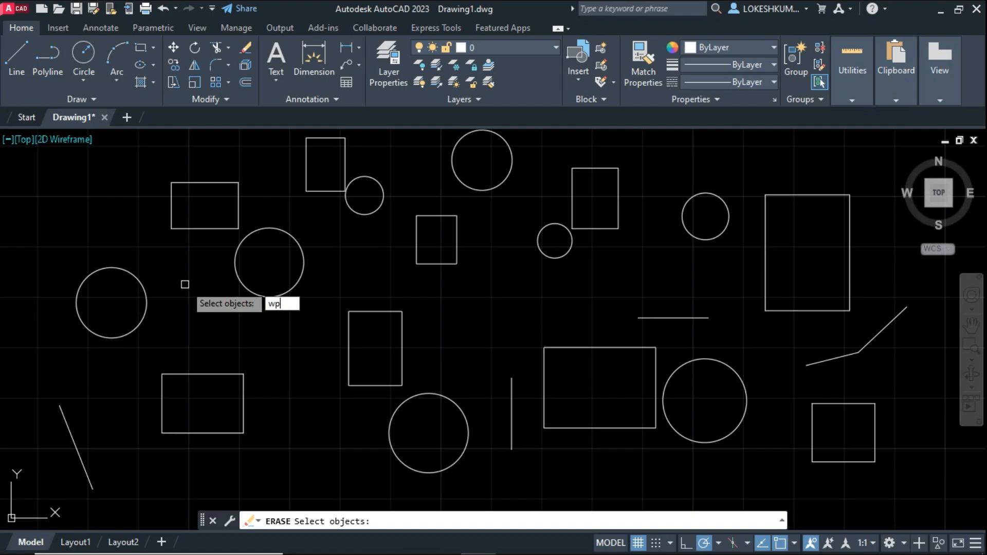
key(Return)
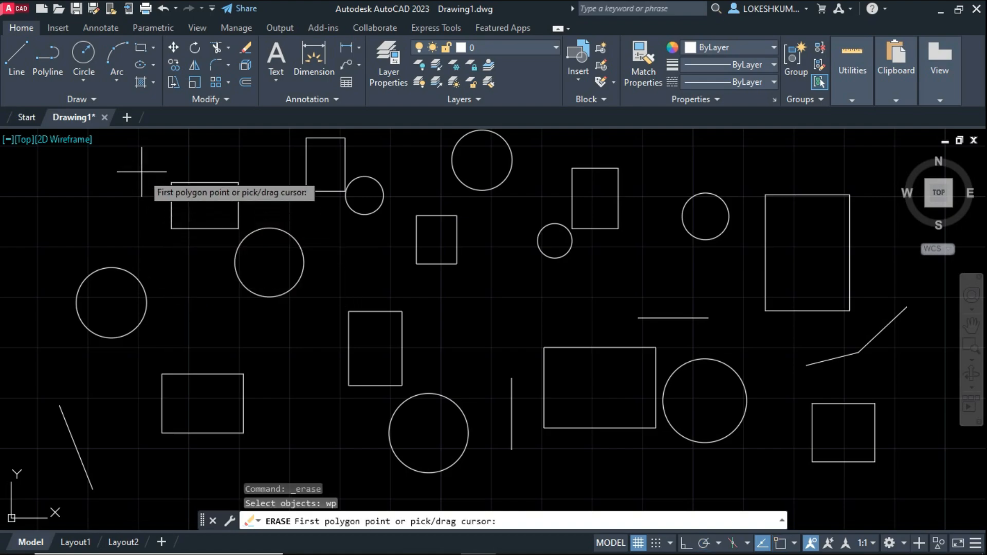
click(138, 149)
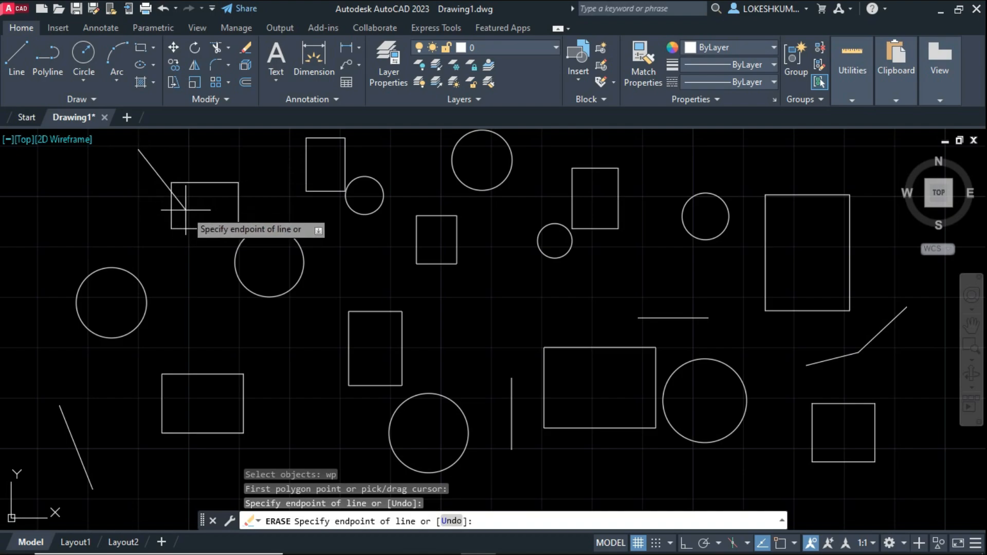
click(114, 289)
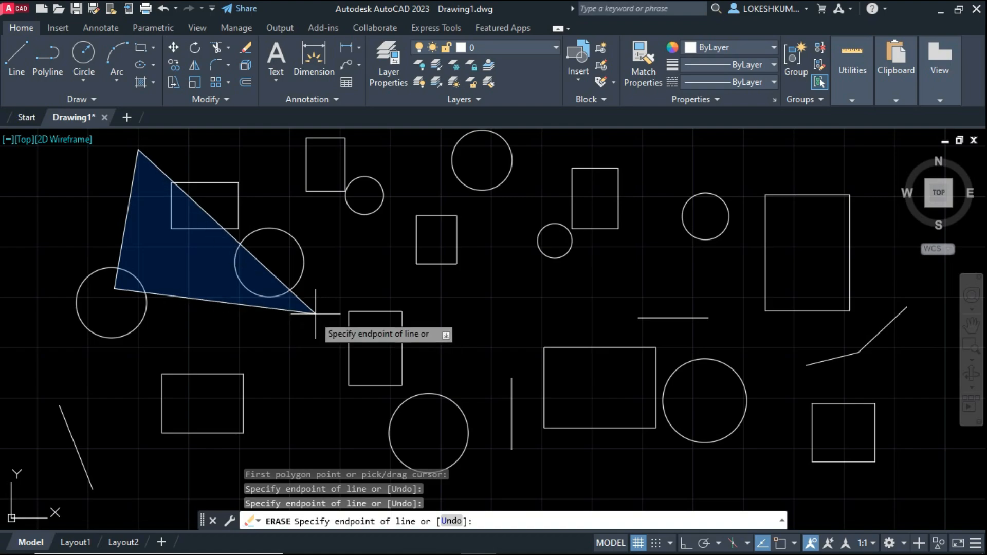
click(384, 361)
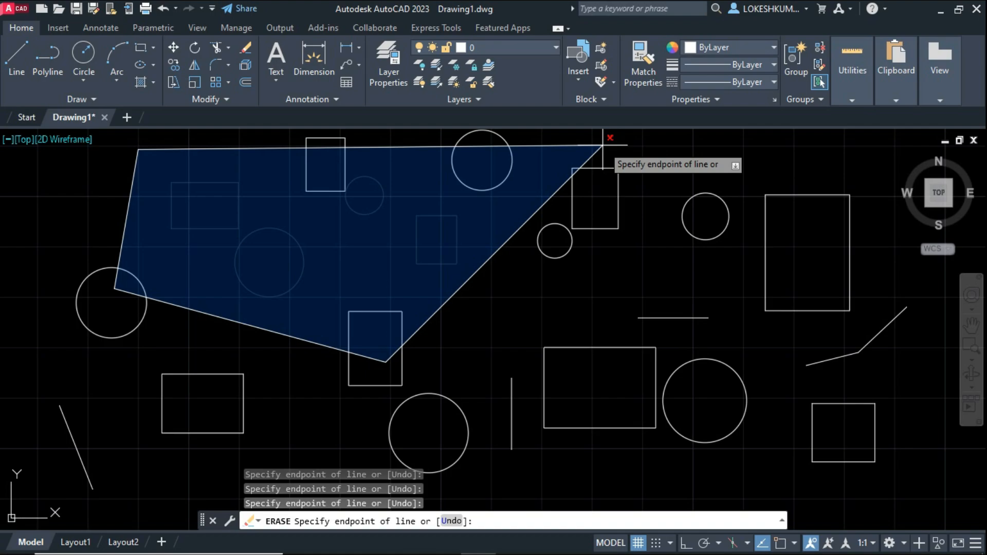
right_click(602, 145)
click(639, 155)
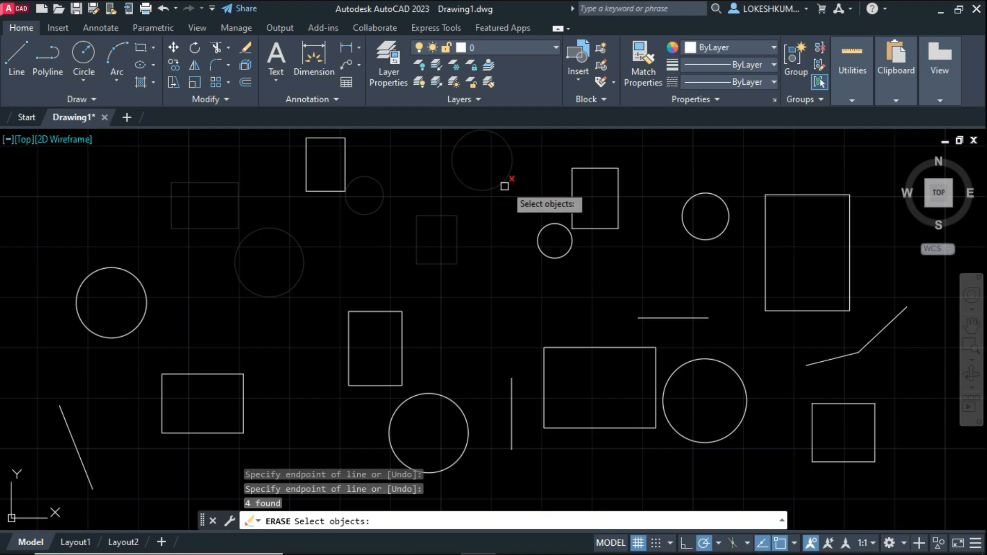
key(Return)
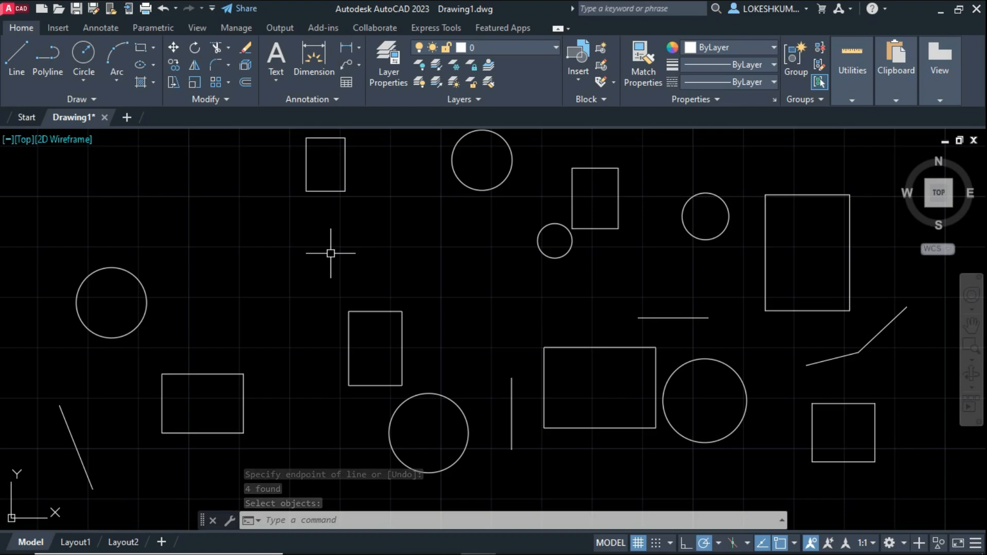
key(ctrl+z)
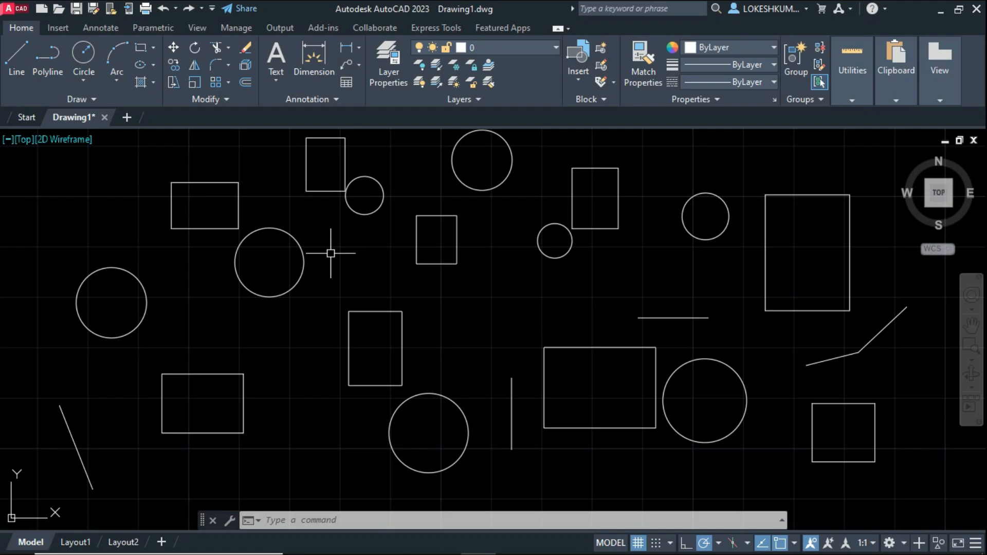
Select all rectangles with Select Similar, starting from the small central rectangle, and clear the selection.
click(444, 264)
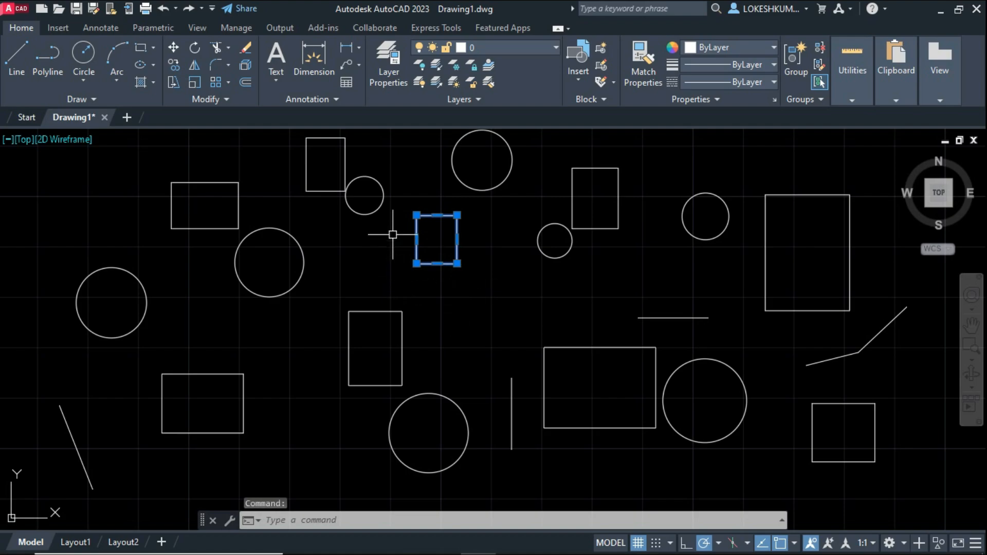
right_click(452, 284)
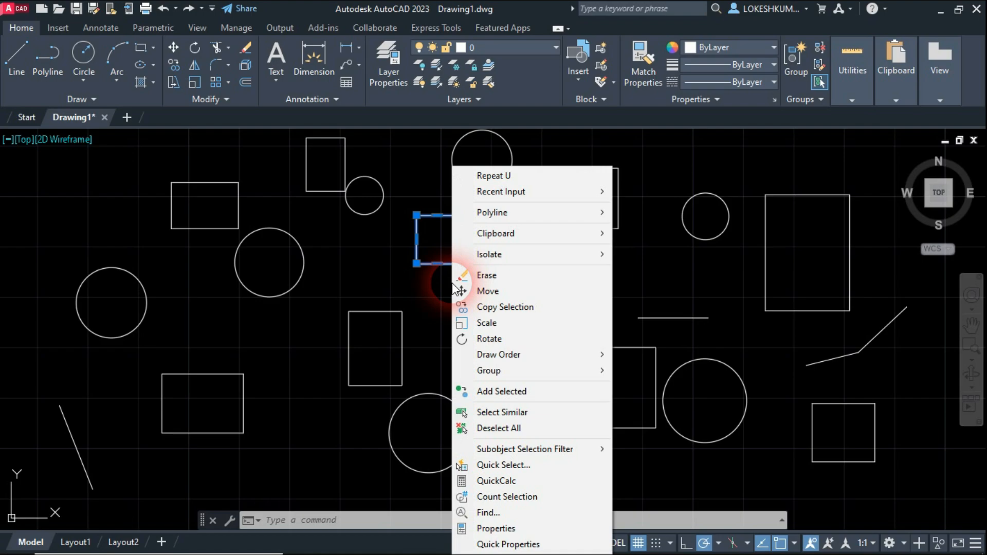
click(558, 419)
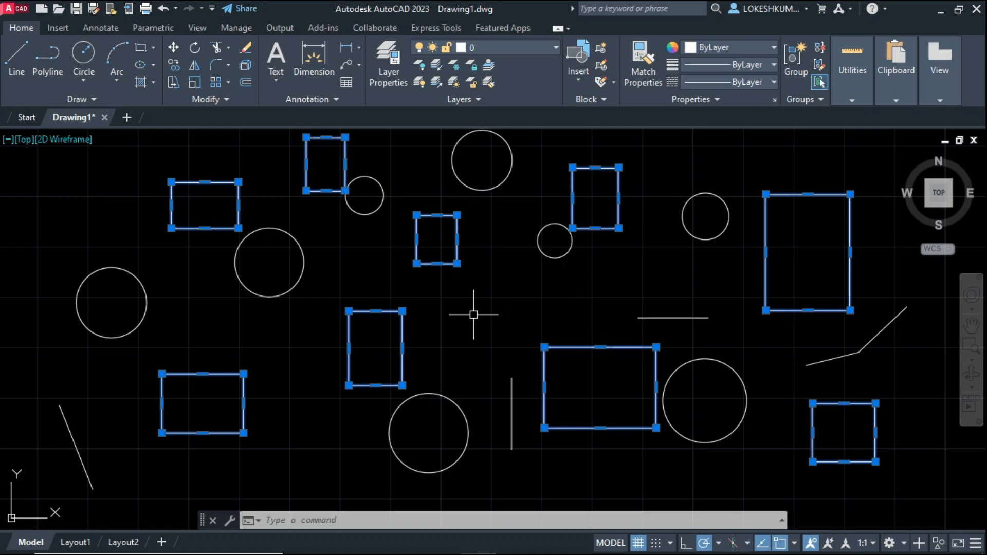
key(Escape)
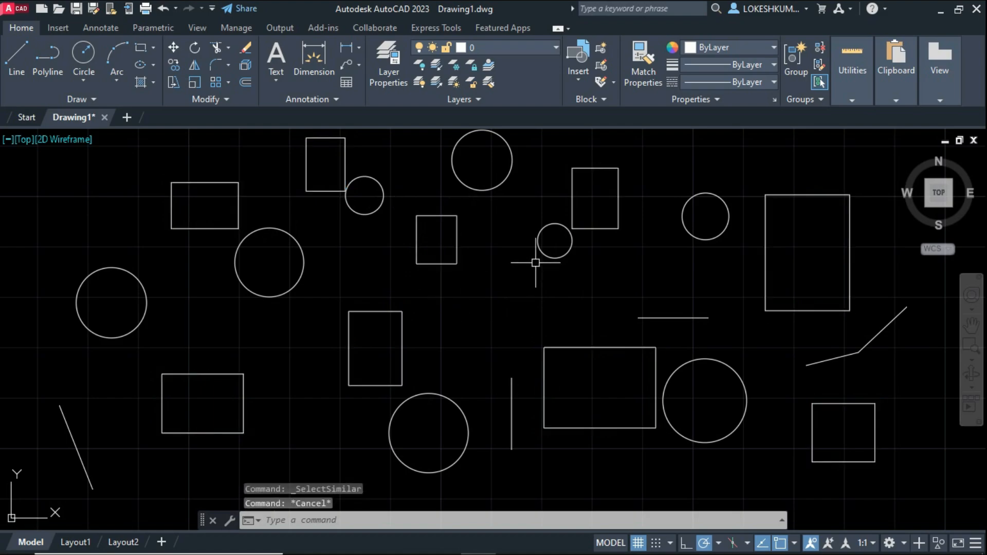
Select all circles with Select Similar, starting from the small circle beside the upper middle rectangle, and clear the selection.
click(547, 253)
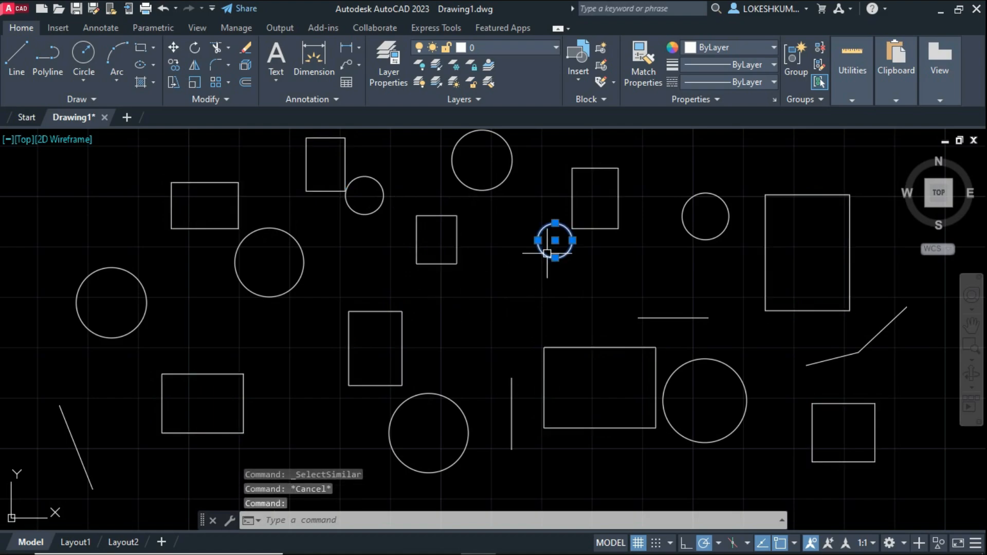
right_click(547, 253)
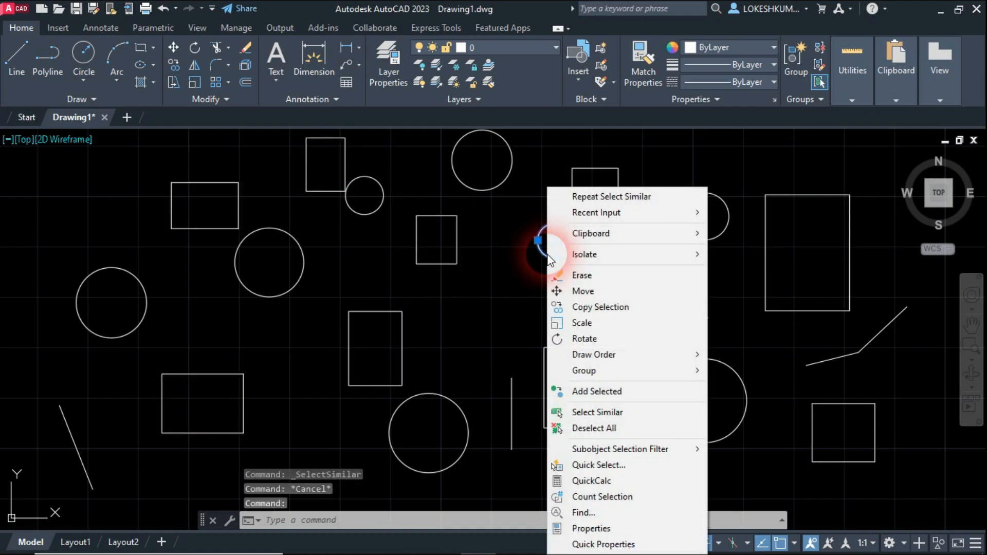
click(628, 414)
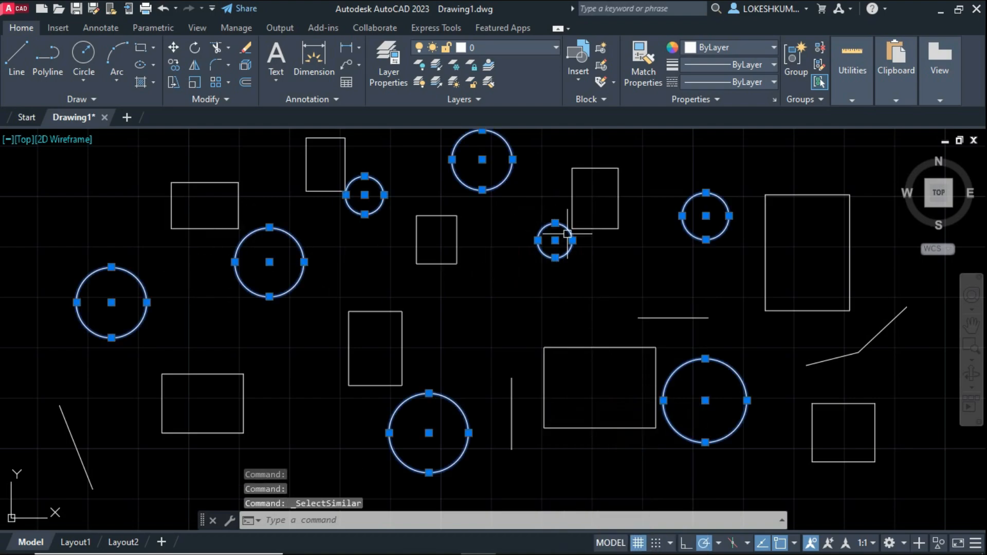
key(Escape)
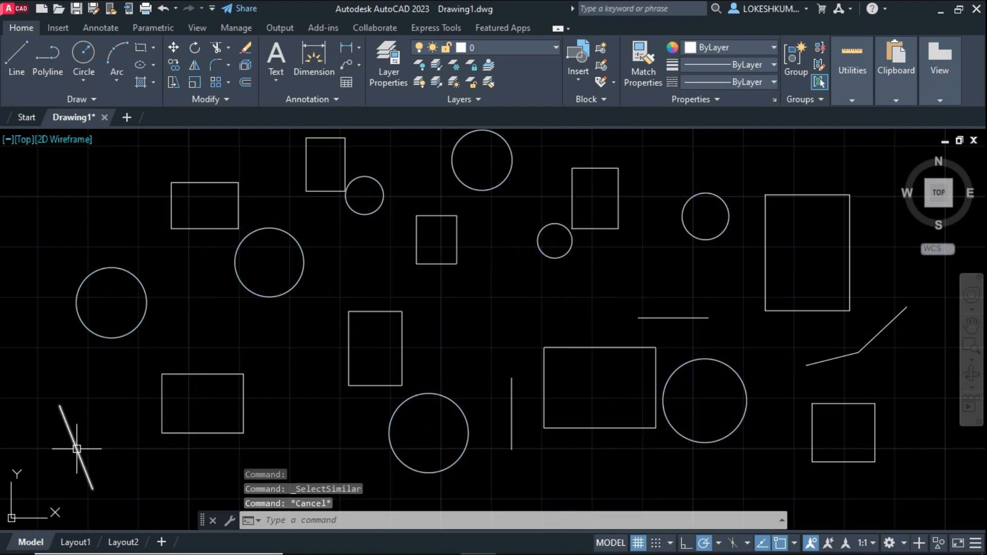
Select all lines with Select Similar, starting from the slanted line at the drawing's lower left, and clear the selection.
click(76, 448)
right_click(75, 449)
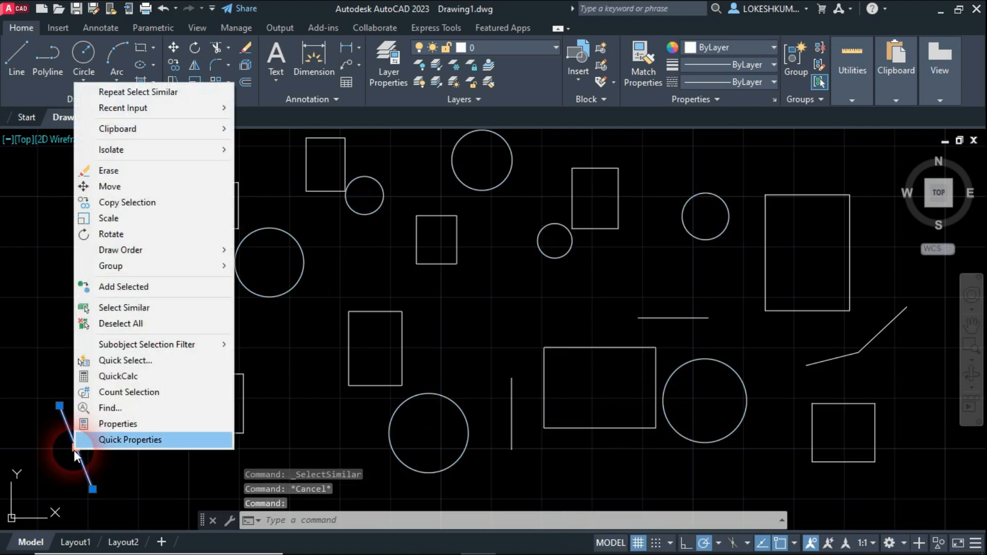
click(165, 308)
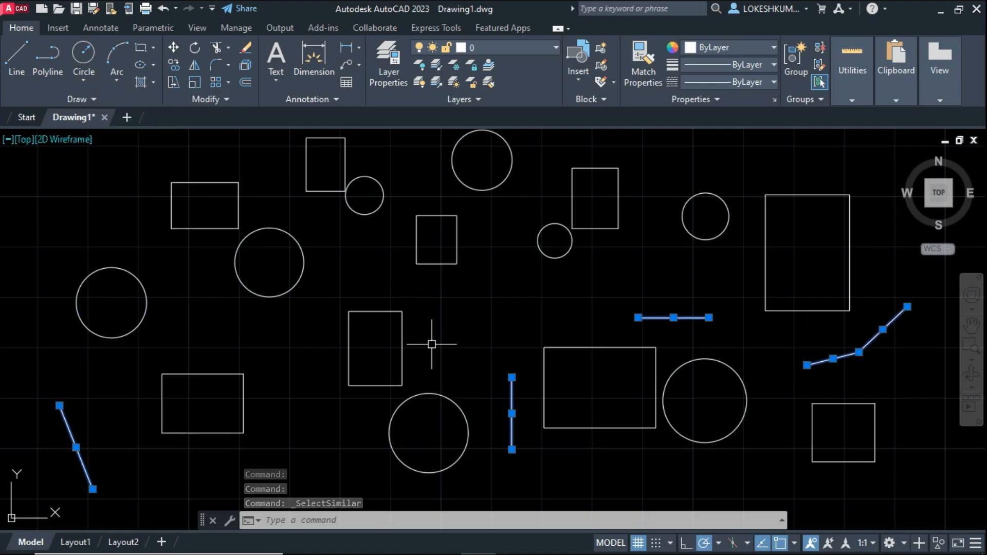
key(Escape)
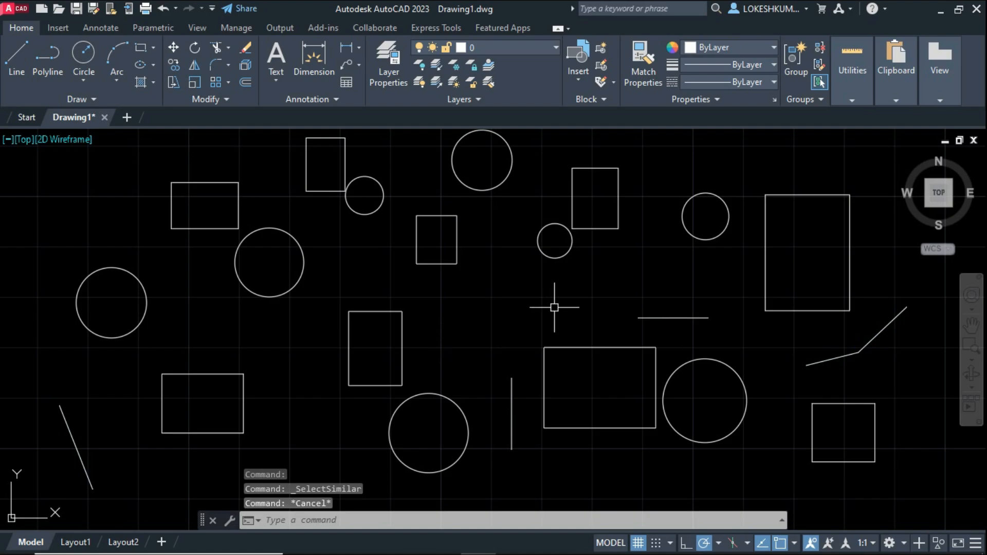